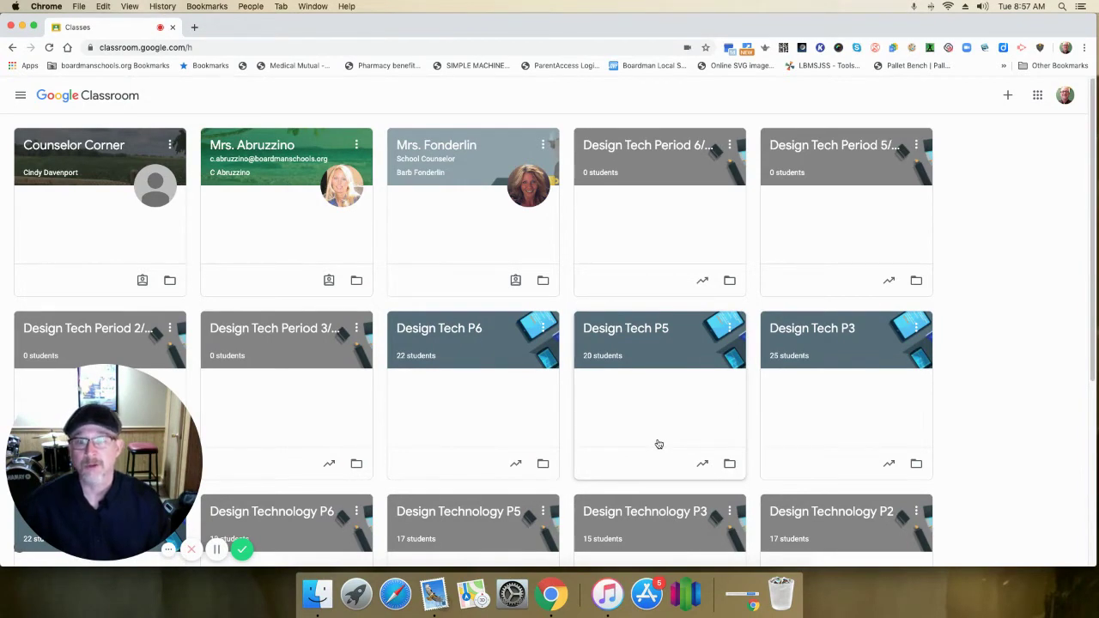
# Step: Open a Chrome window on the student's profile, browse the Google apps list, and close the products page
pyautogui.click(1066, 48)
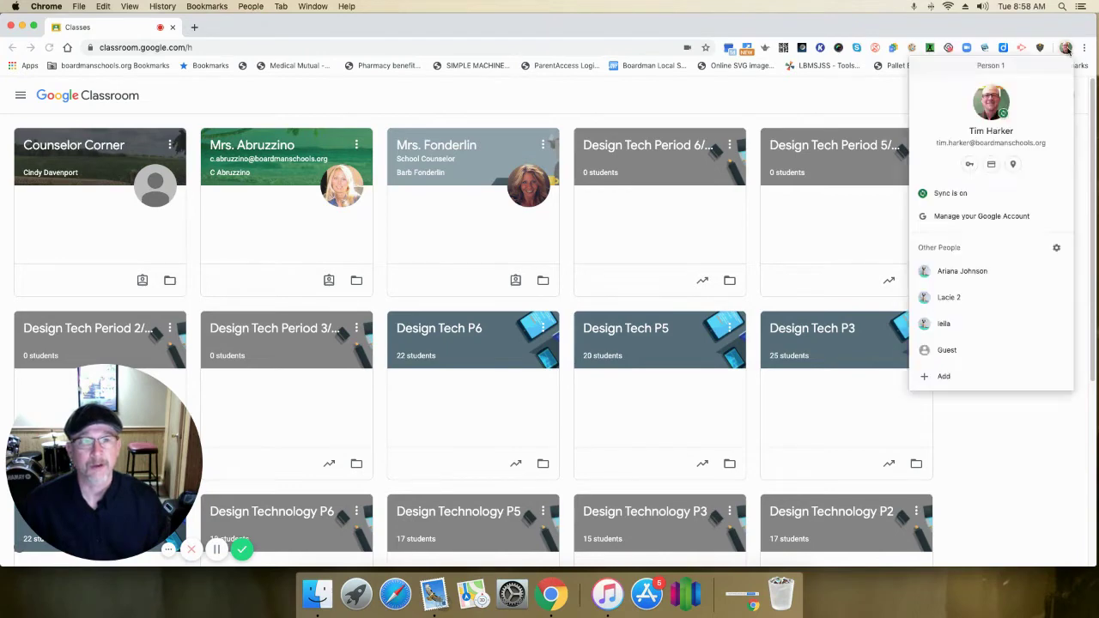
pyautogui.click(953, 271)
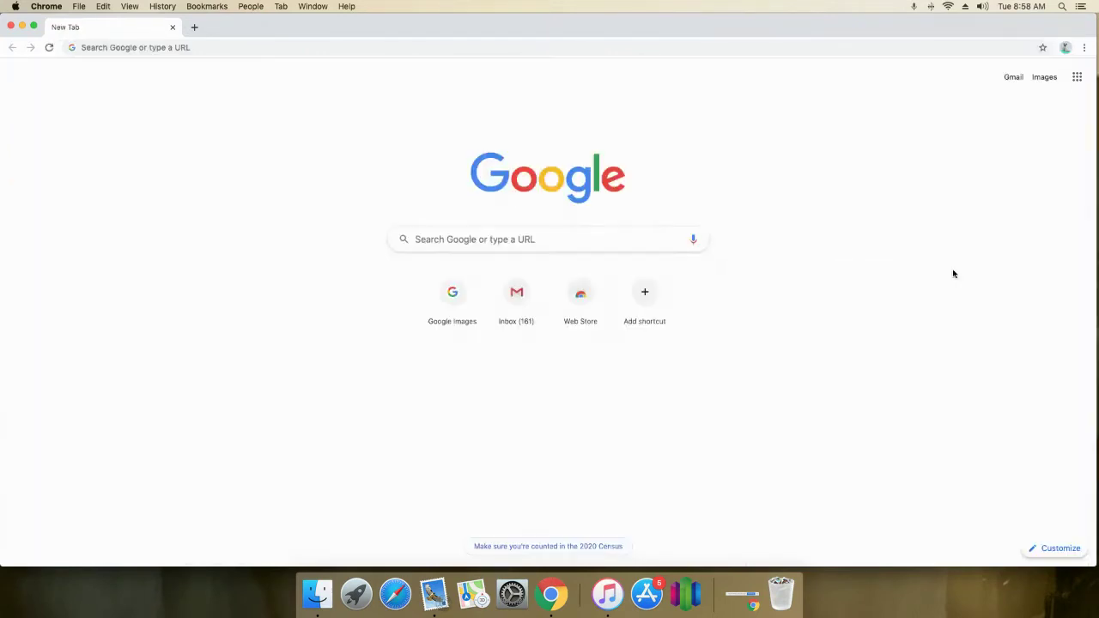
pyautogui.click(1077, 79)
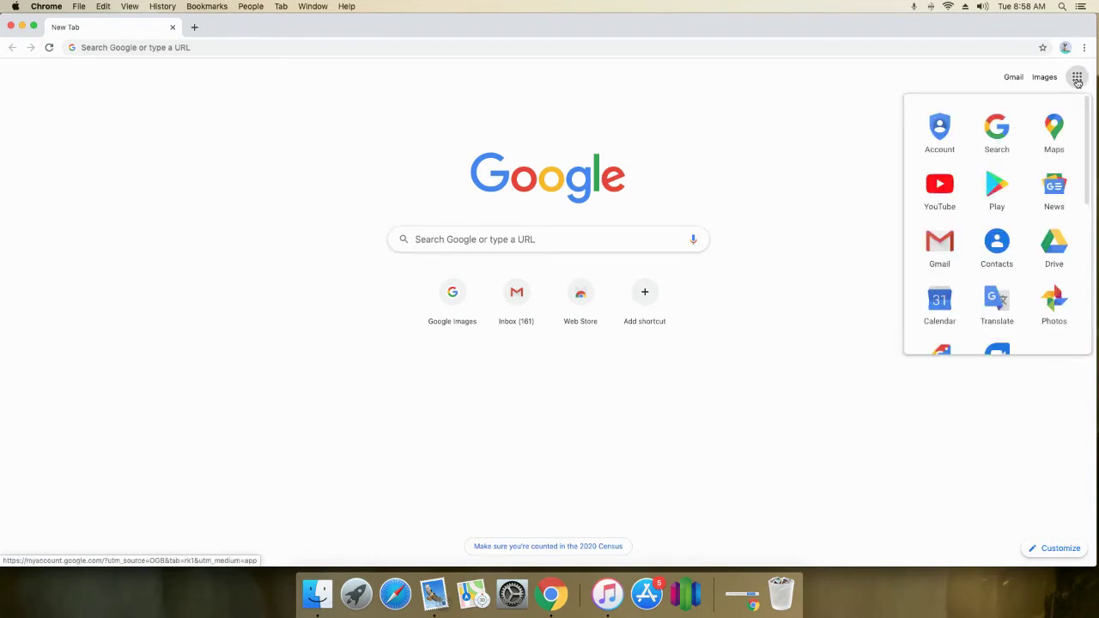
pyautogui.scroll(-5, 1000, 220)
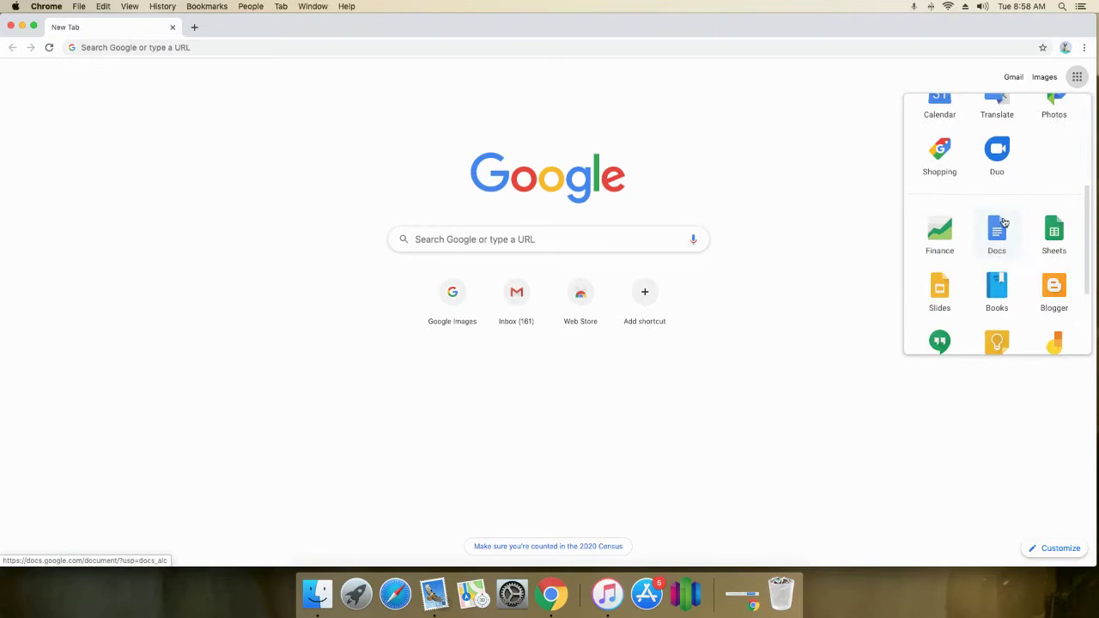
pyautogui.scroll(-3, 1003, 224)
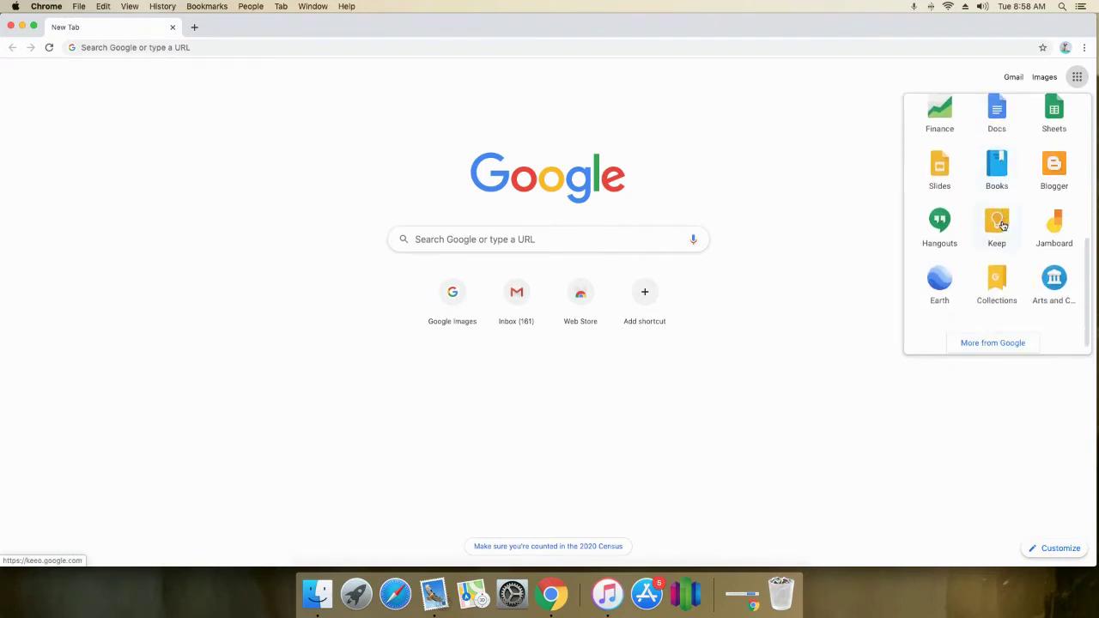
pyautogui.click(994, 333)
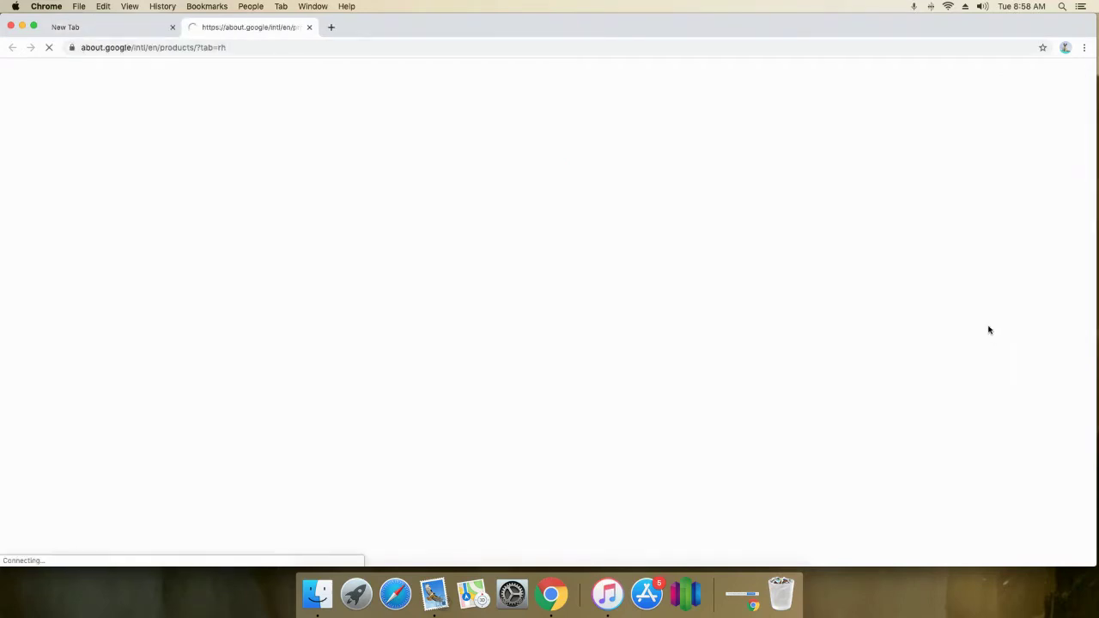
pyautogui.click(310, 27)
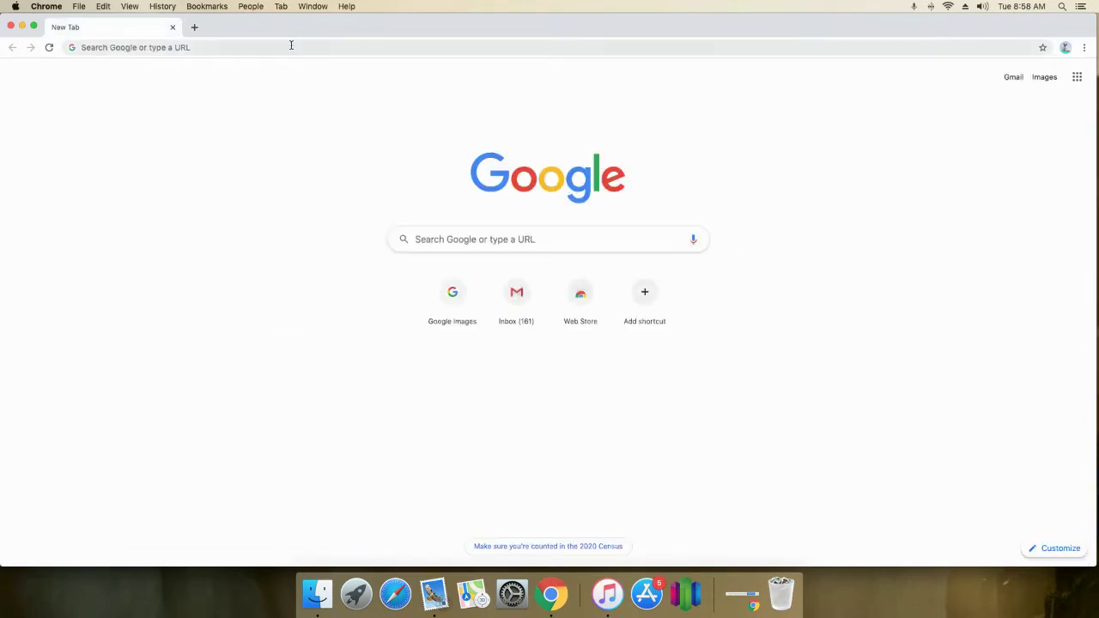
# Step: Search for 'google classroom', go to classroom.google.com and sign in with the saved password
pyautogui.click(291, 47)
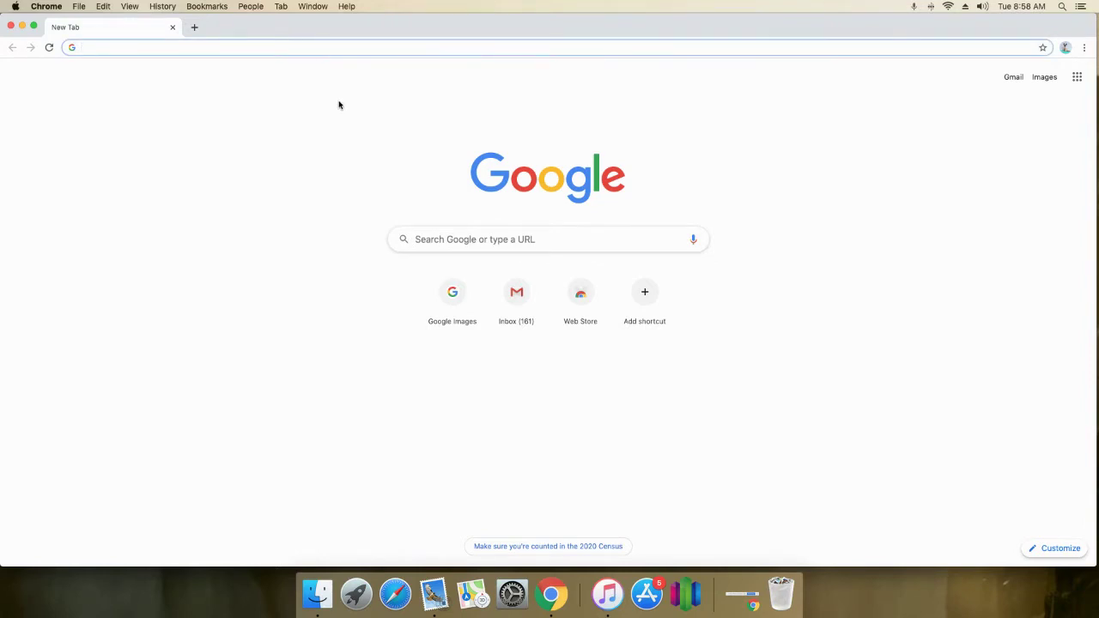
pyautogui.write('goo')
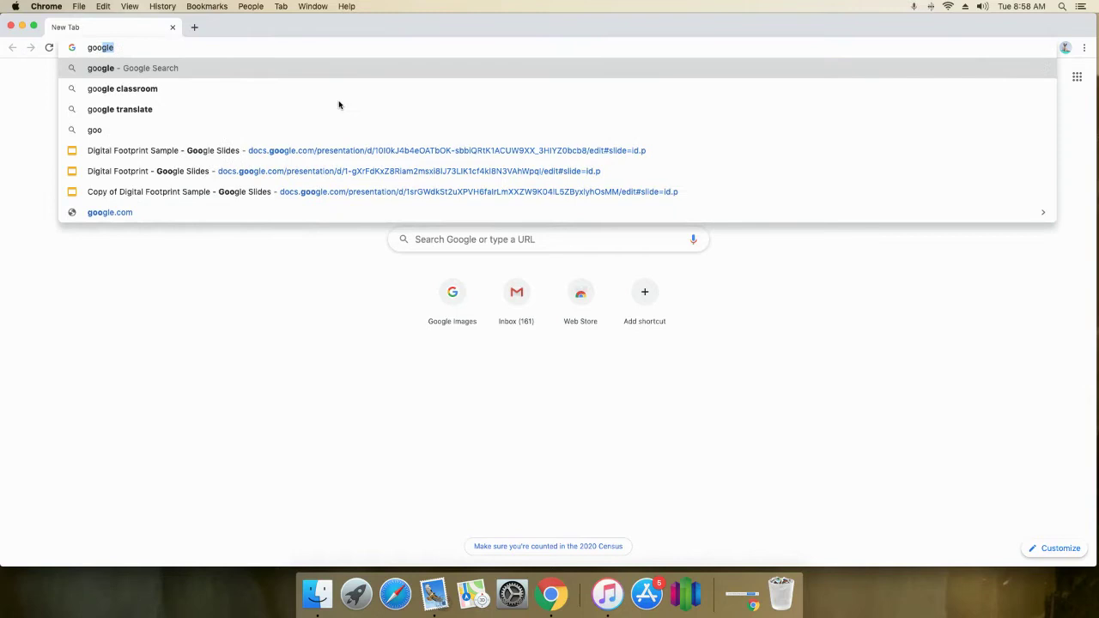
pyautogui.write('gle cla')
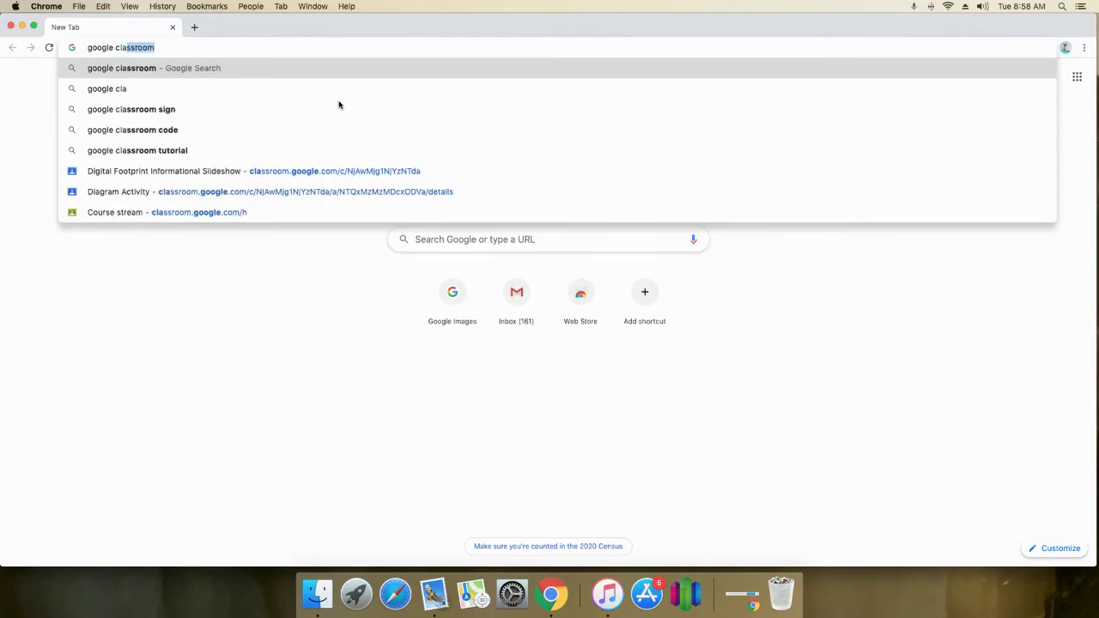
pyautogui.press('Return')
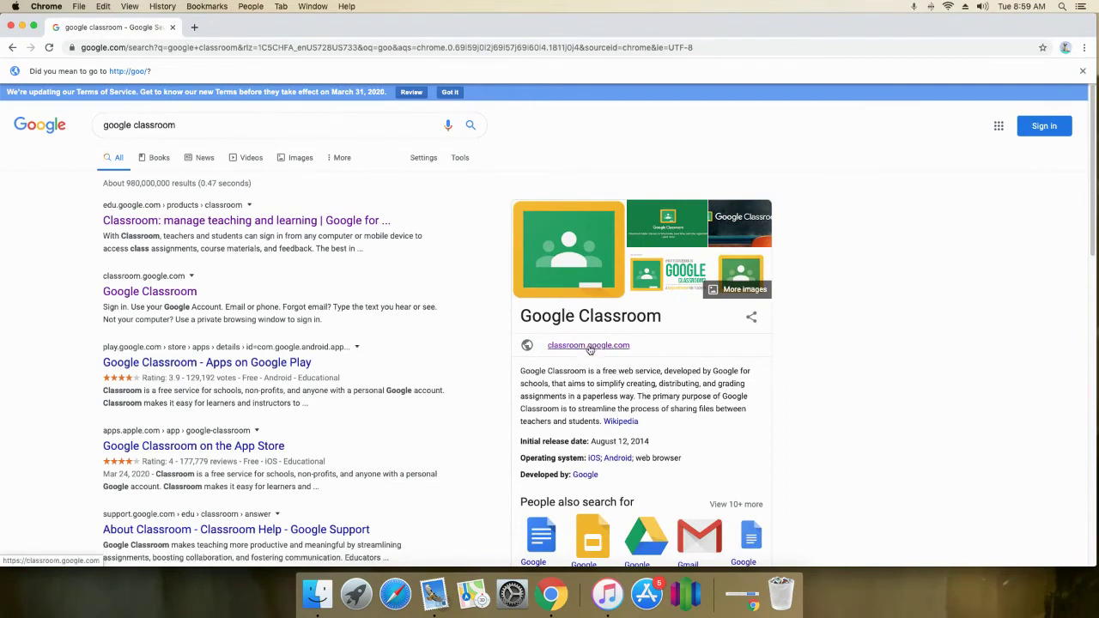
pyautogui.click(589, 346)
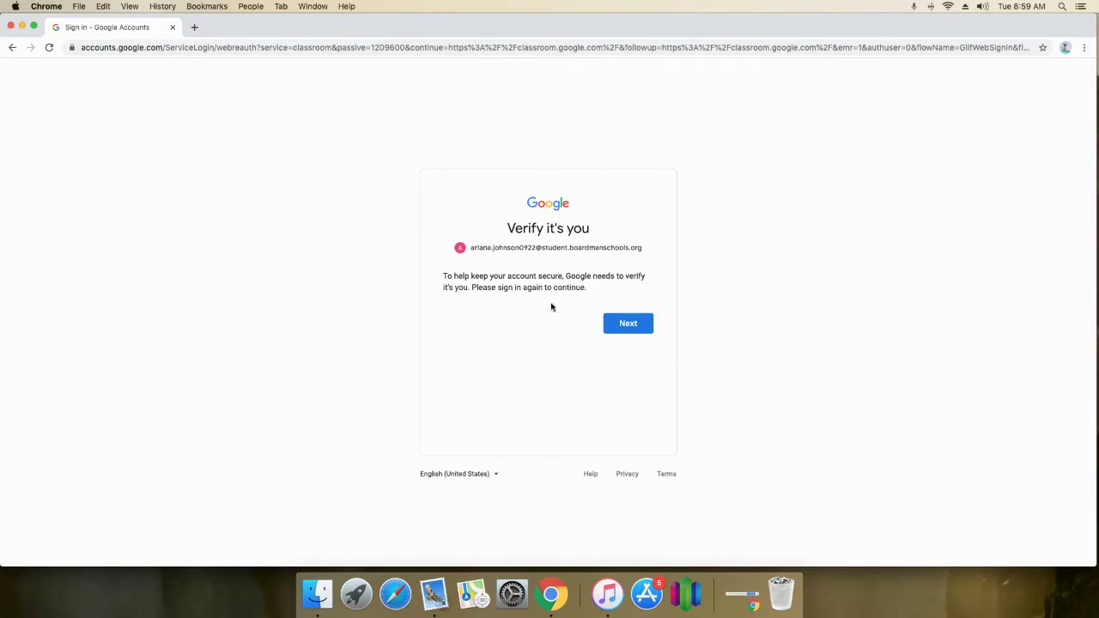
pyautogui.click(639, 327)
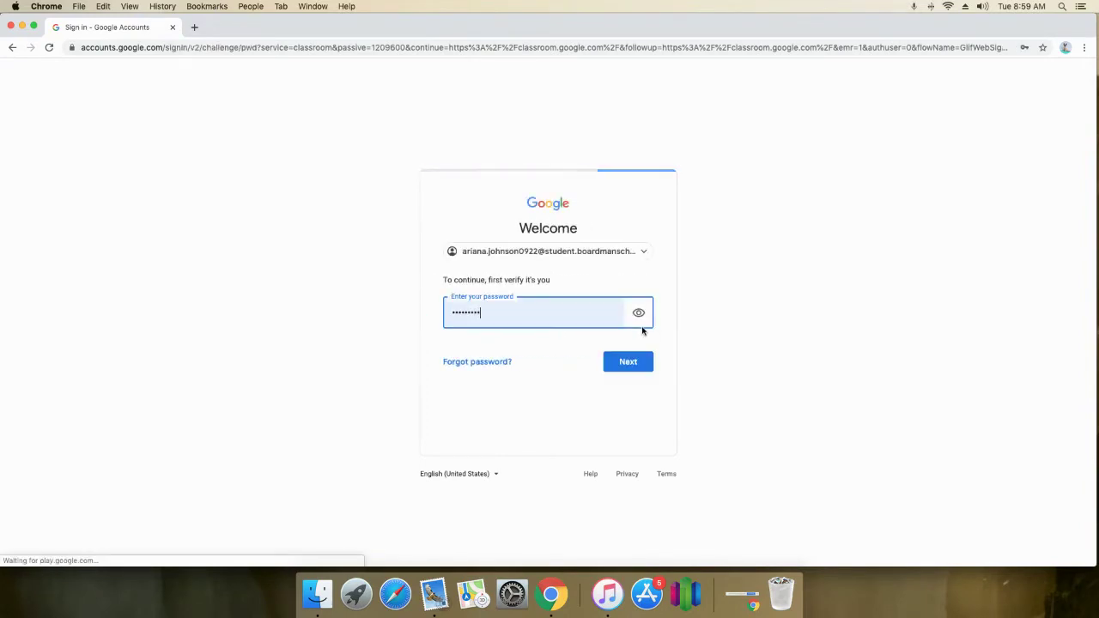
pyautogui.click(637, 363)
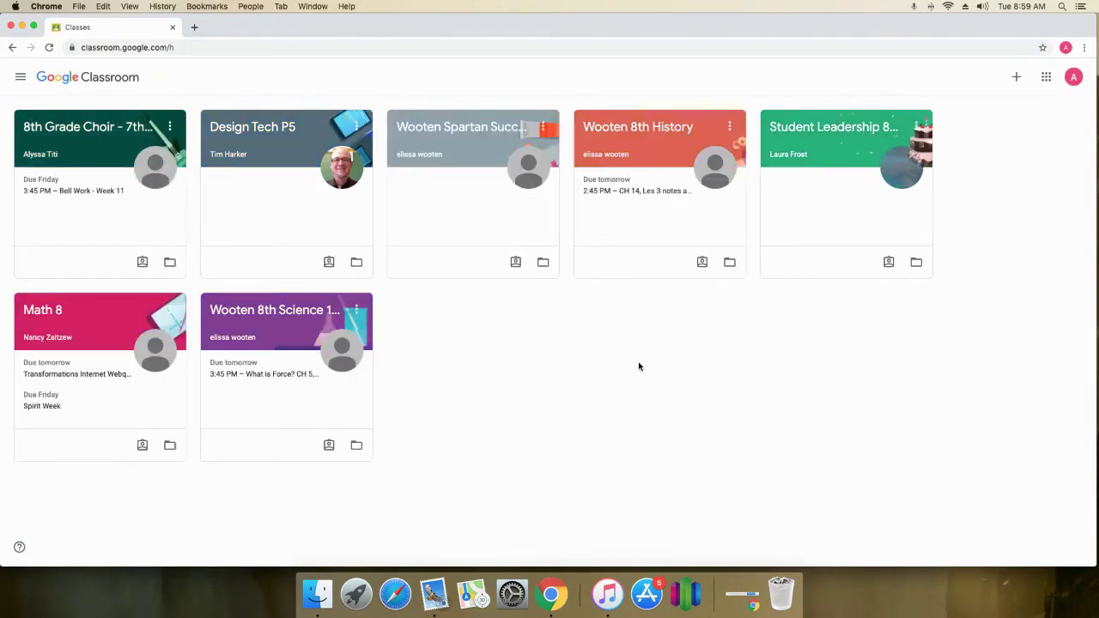
# Step: Open the Design Tech P5 class, then the Diagram Activity assignment further down its Stream
pyautogui.click(269, 147)
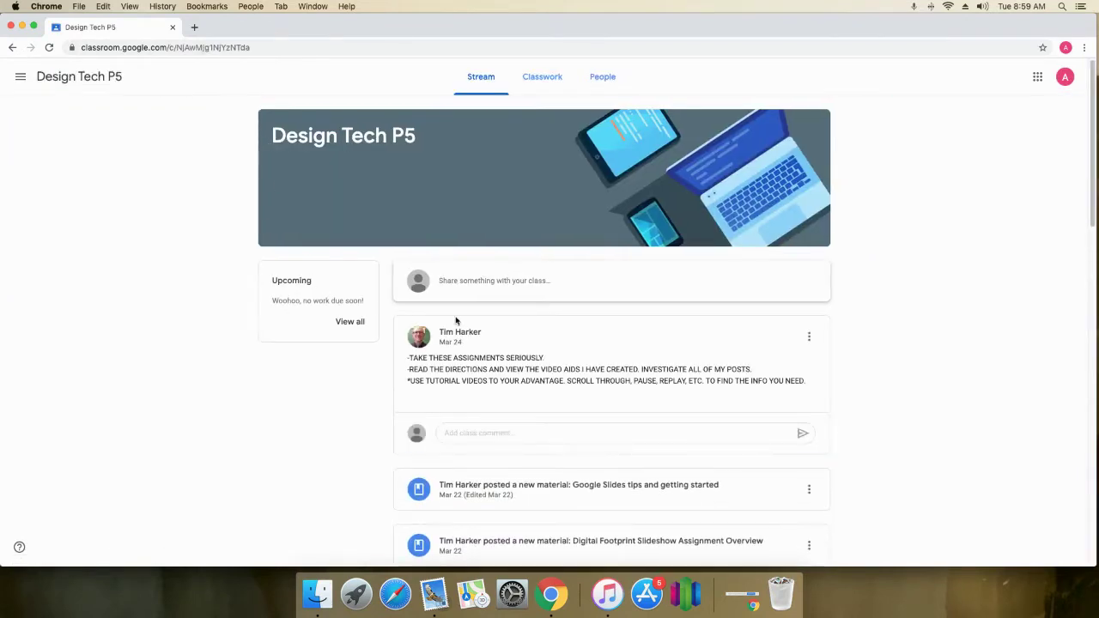
pyautogui.scroll(-1, 528, 343)
pyautogui.scroll(-4, 527, 343)
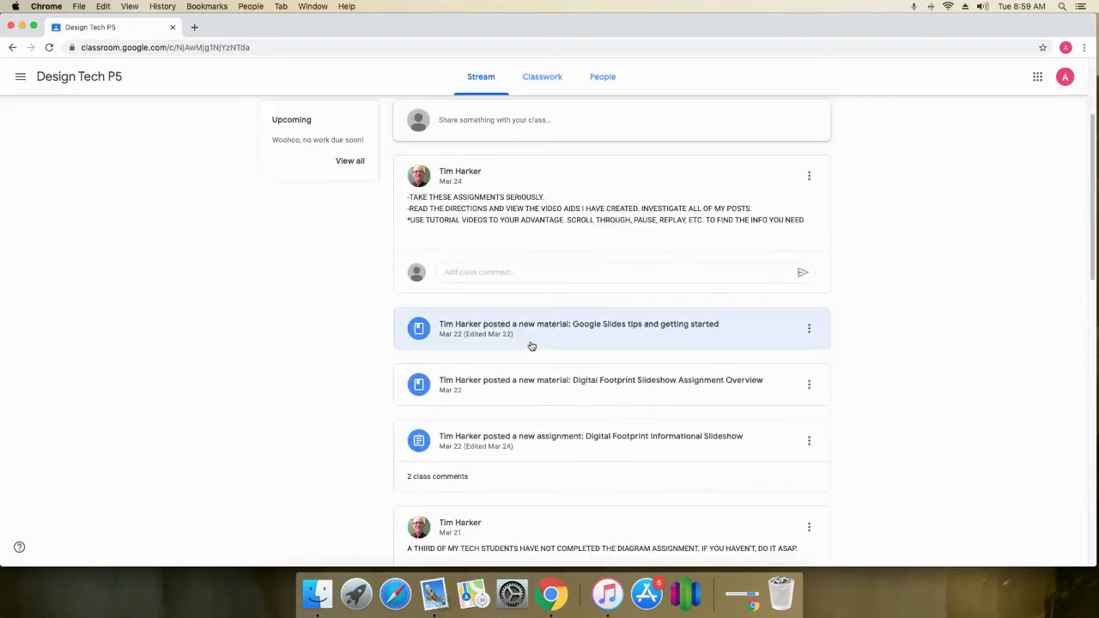
pyautogui.scroll(-1, 532, 347)
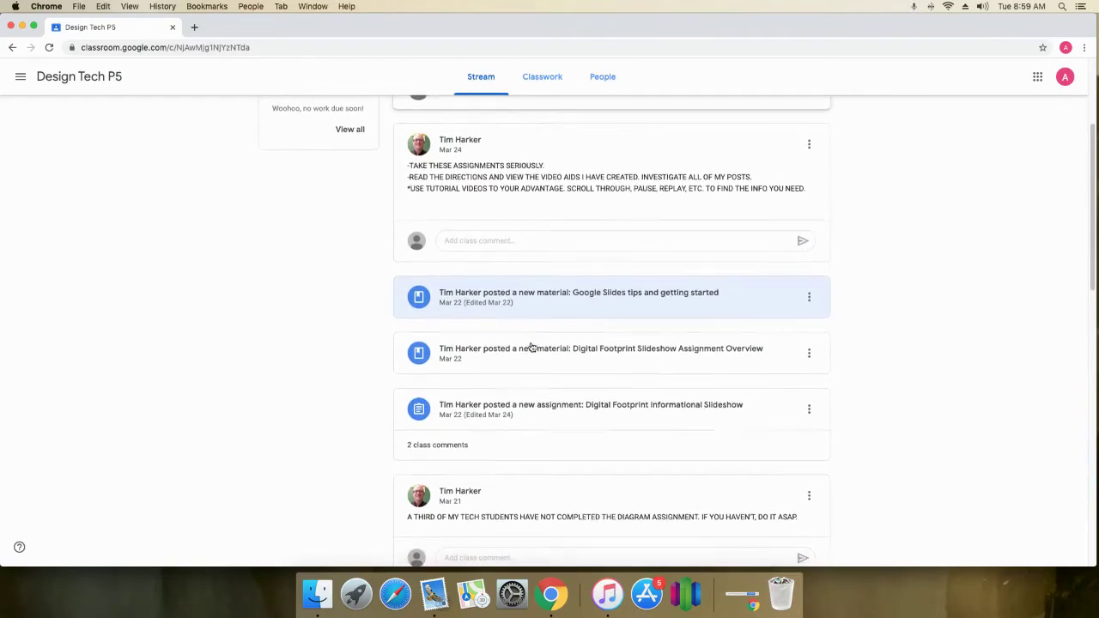
pyautogui.scroll(-4, 531, 347)
pyautogui.scroll(-6, 532, 347)
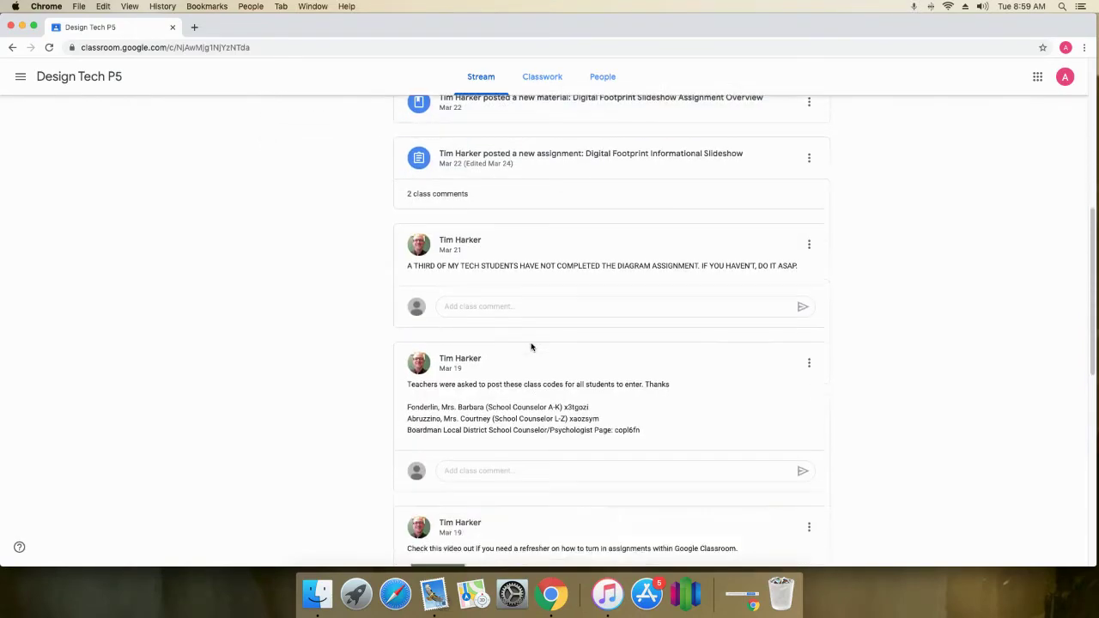
pyautogui.scroll(-5, 532, 347)
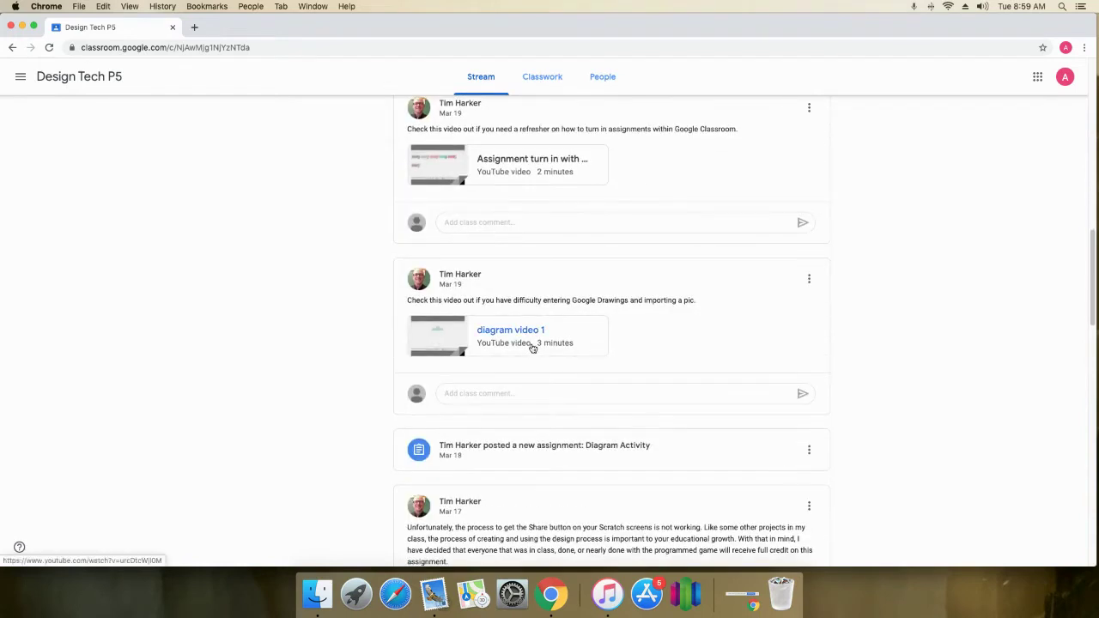
pyautogui.scroll(-1, 532, 346)
pyautogui.click(528, 425)
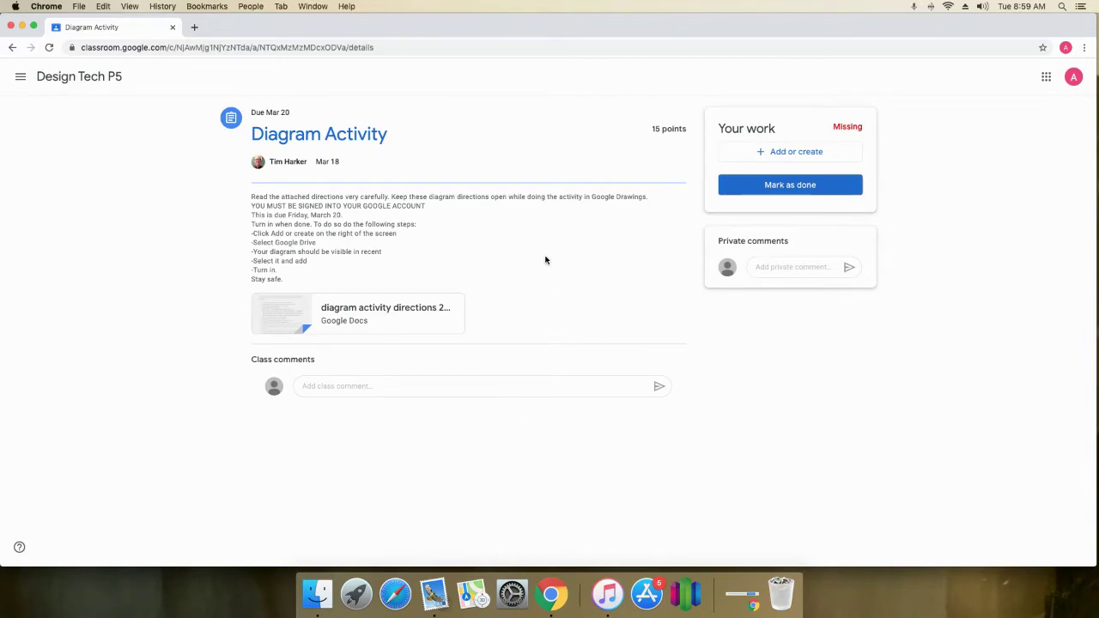
# Step: Open the attached 'diagram activity directions 2020' Google Doc from the assignment
pyautogui.click(357, 314)
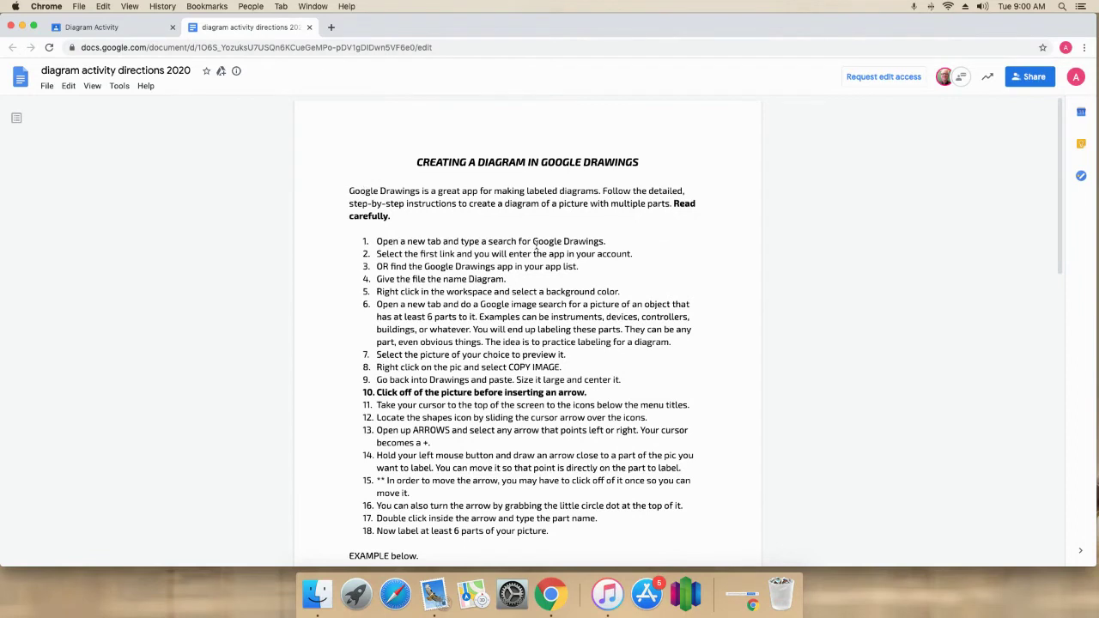
# Step: In a new tab, look through the Google apps list, then search for 'google drawings'
pyautogui.click(332, 27)
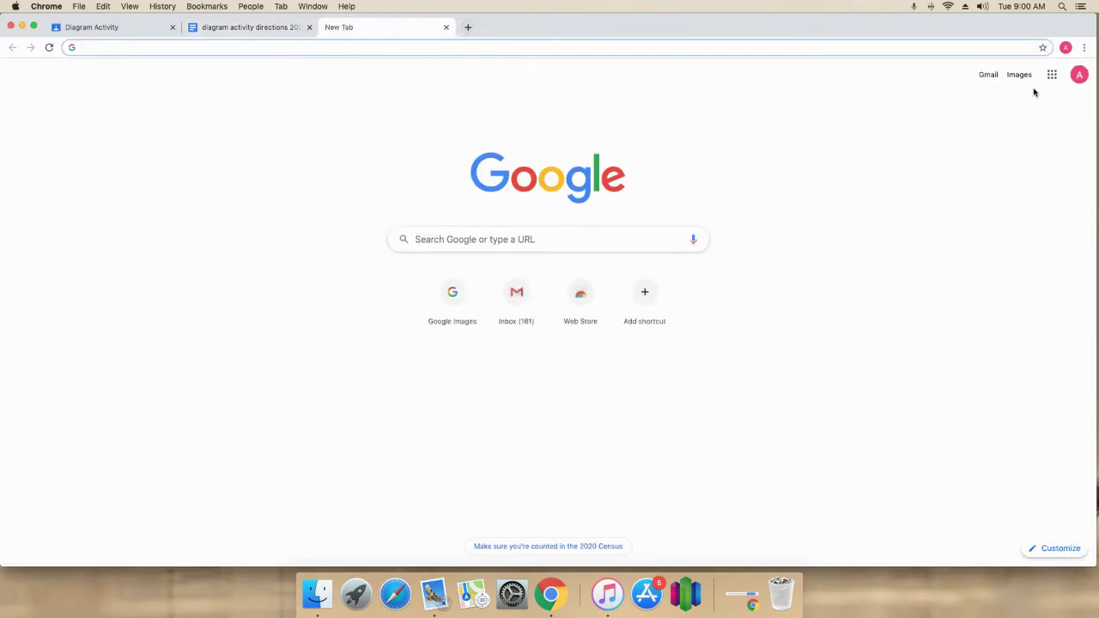
pyautogui.click(1052, 75)
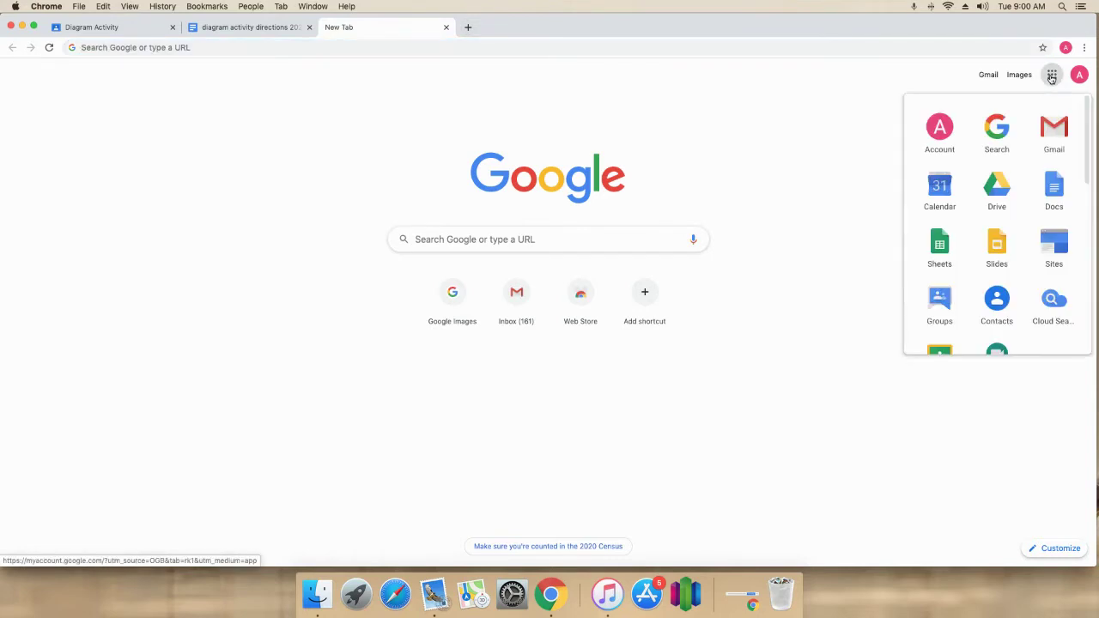
pyautogui.scroll(-1, 993, 246)
pyautogui.scroll(-5, 993, 246)
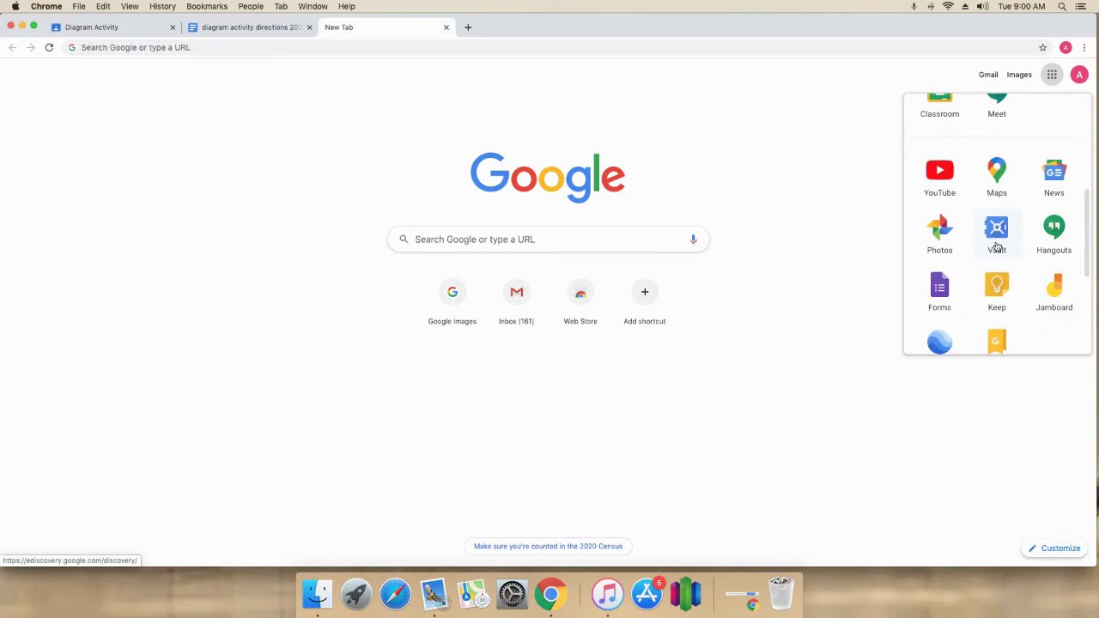
pyautogui.scroll(-2, 996, 247)
pyautogui.scroll(8, 962, 189)
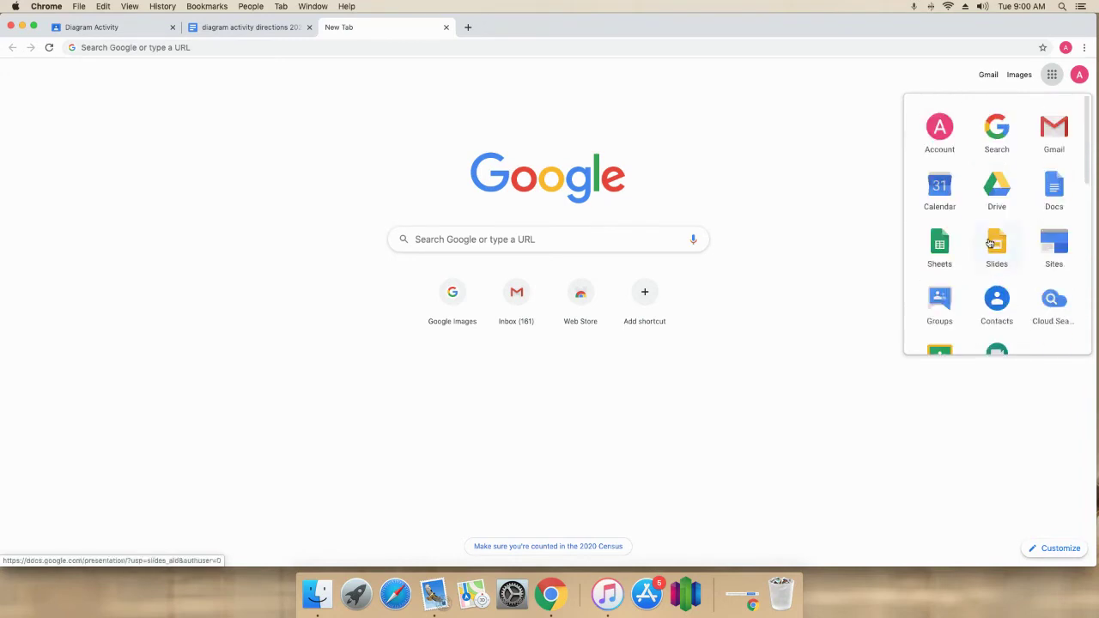
pyautogui.click(320, 47)
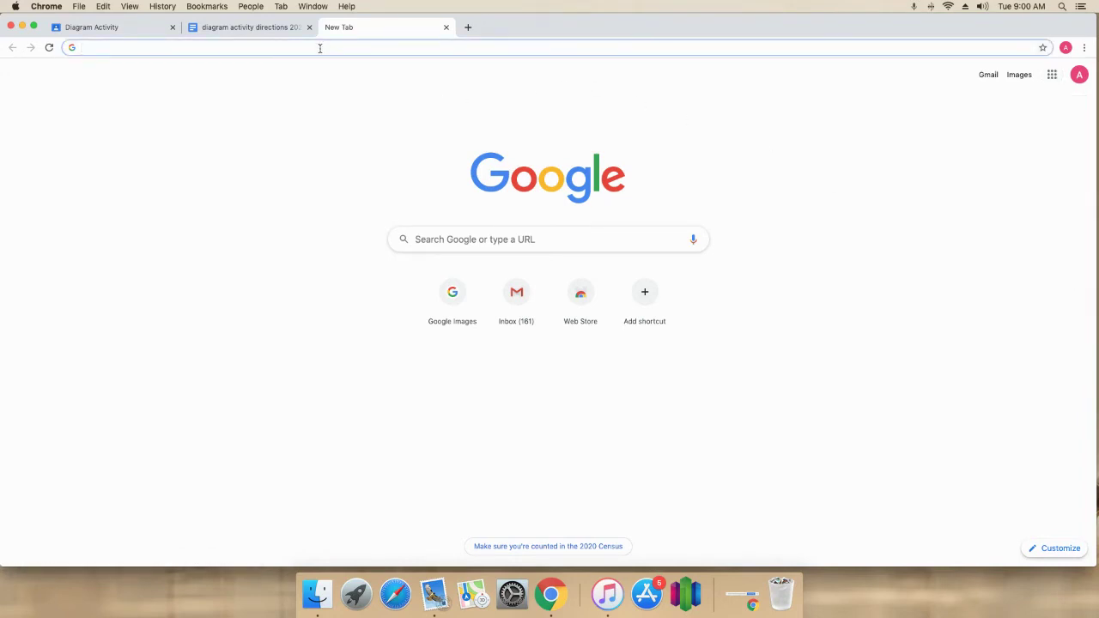
pyautogui.write('g')
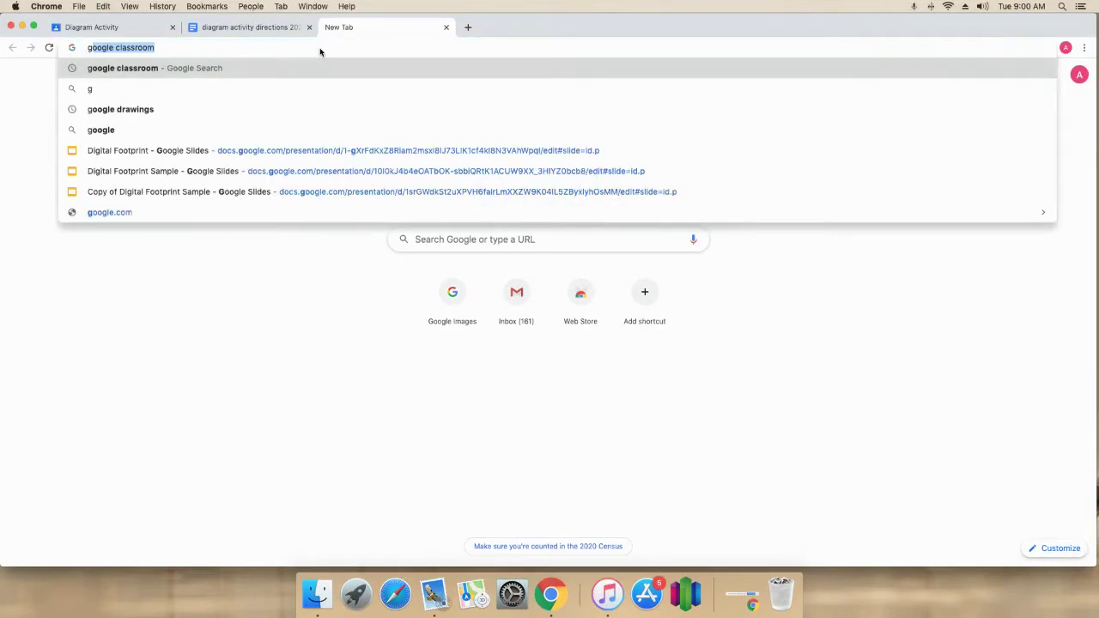
pyautogui.write('oo')
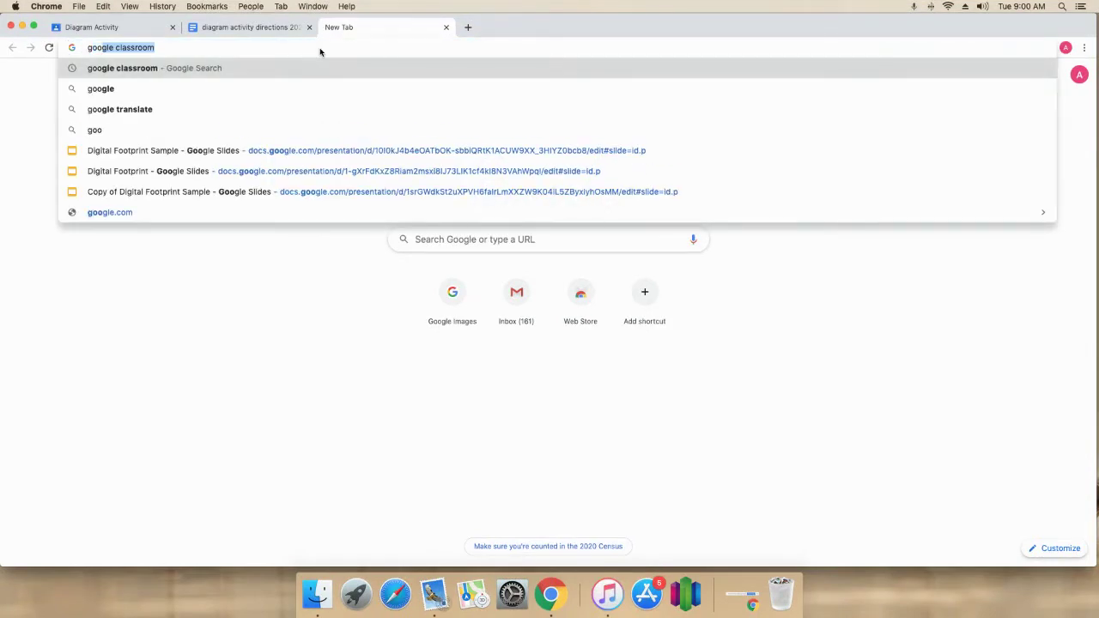
pyautogui.write('gle drawings')
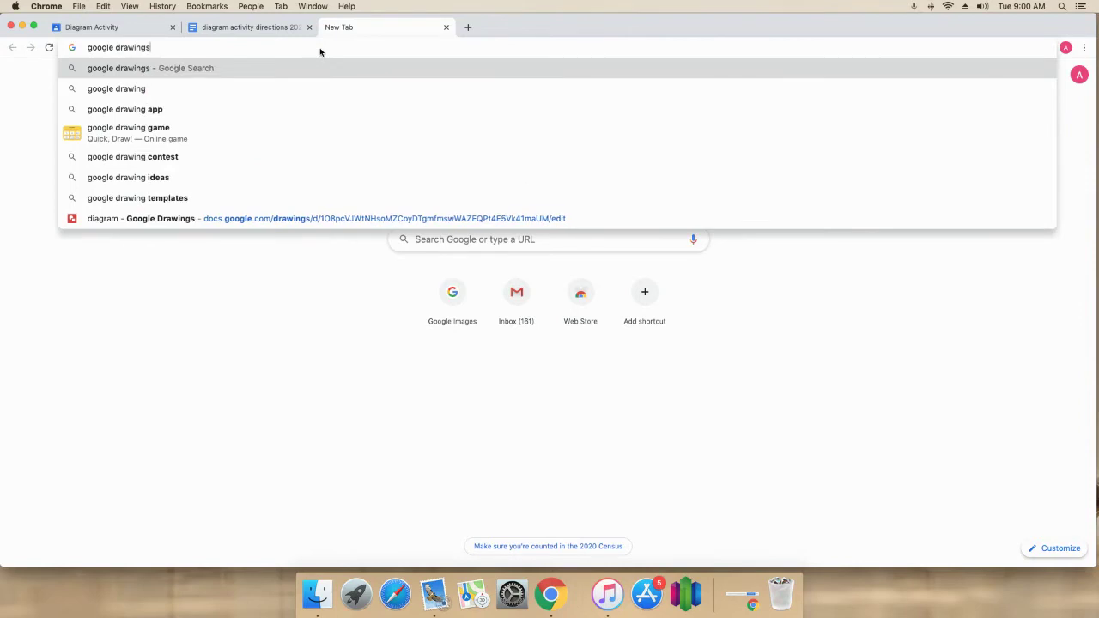
pyautogui.press('Return')
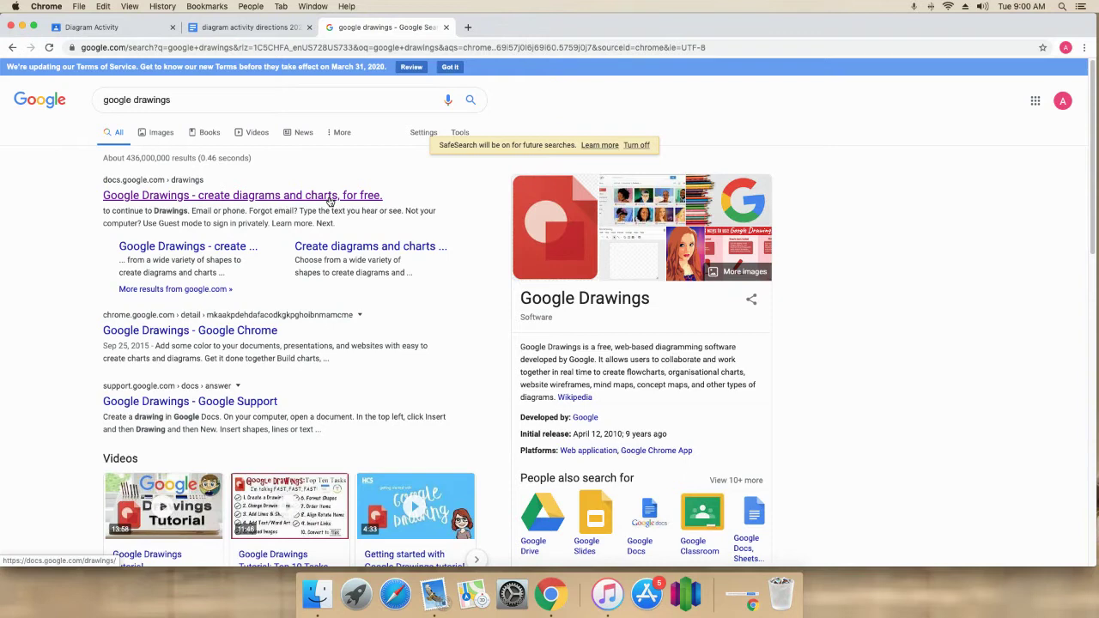
# Step: Start a new Google Drawings file, checking the directions document before returning to it
pyautogui.click(331, 197)
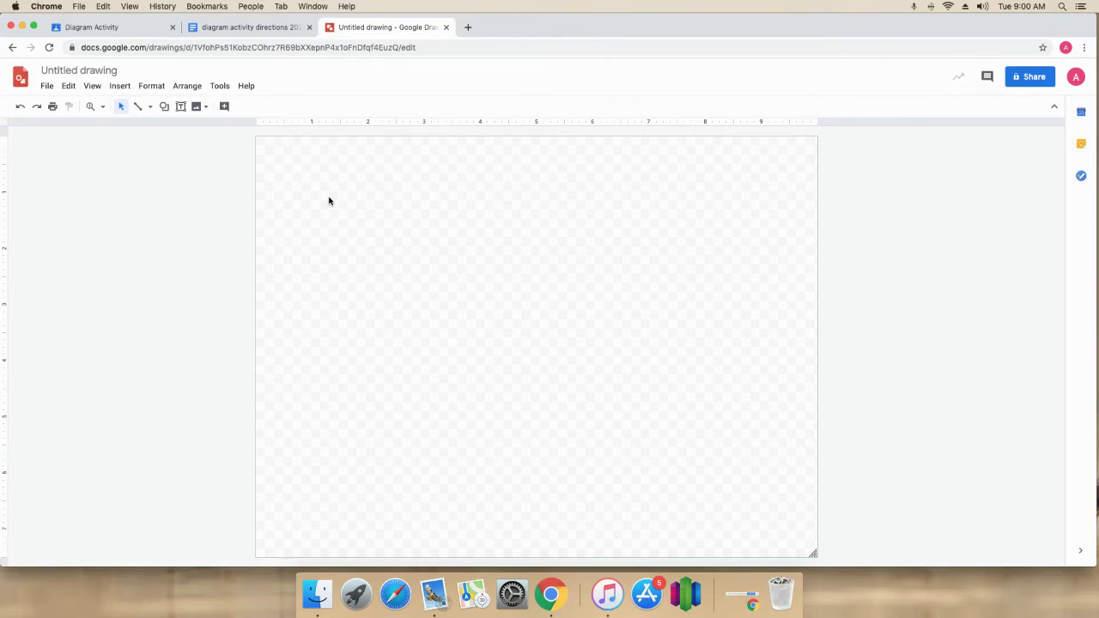
pyautogui.click(223, 28)
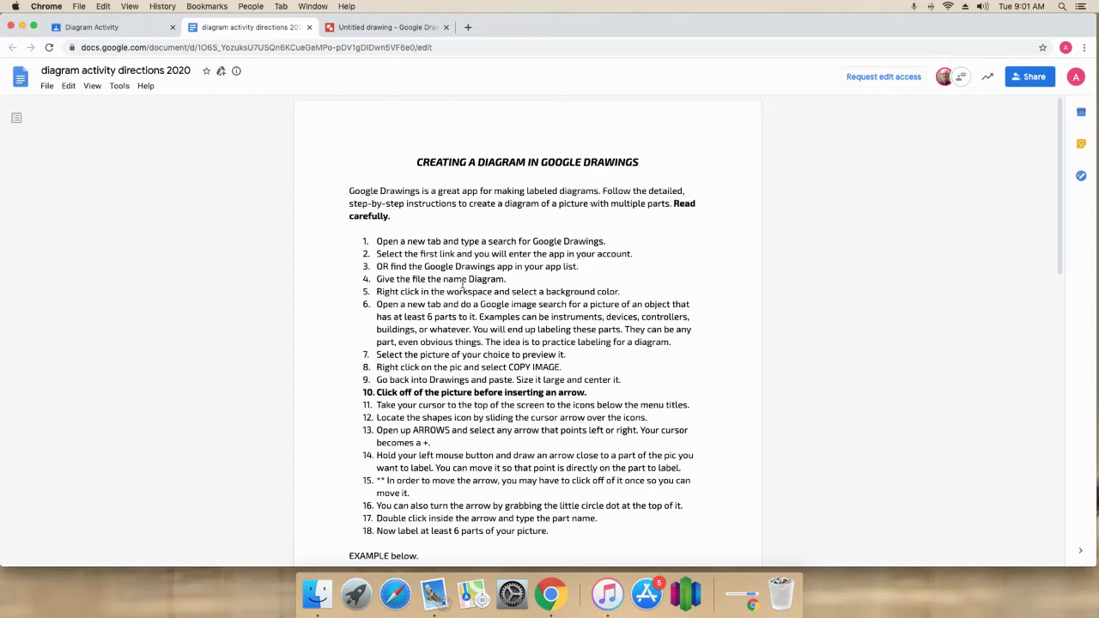
pyautogui.click(412, 29)
# Step: Rename the untitled drawing to 'diagram'
pyautogui.click(110, 73)
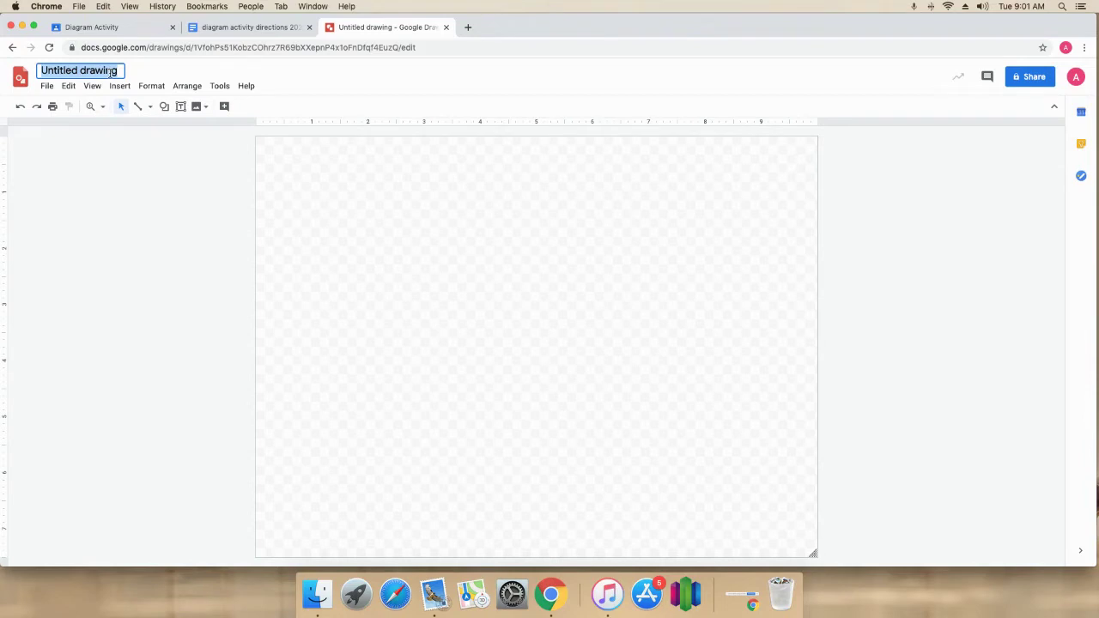
pyautogui.write('dia')
pyautogui.press('BackSpace')
pyautogui.press('BackSpace')
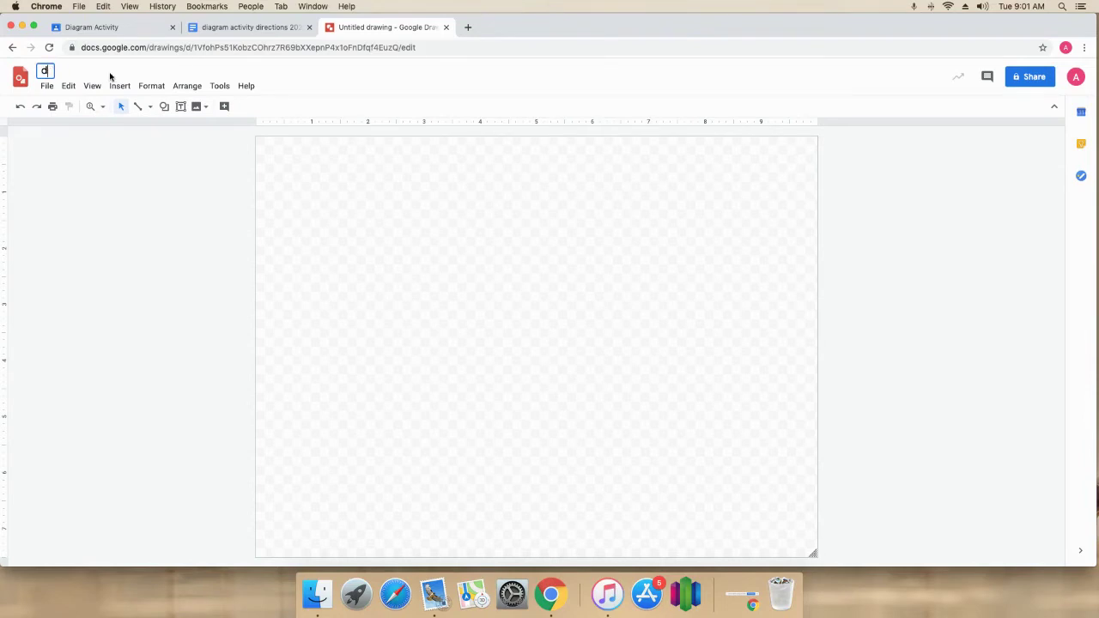
pyautogui.write('iagram')
pyautogui.press('Return')
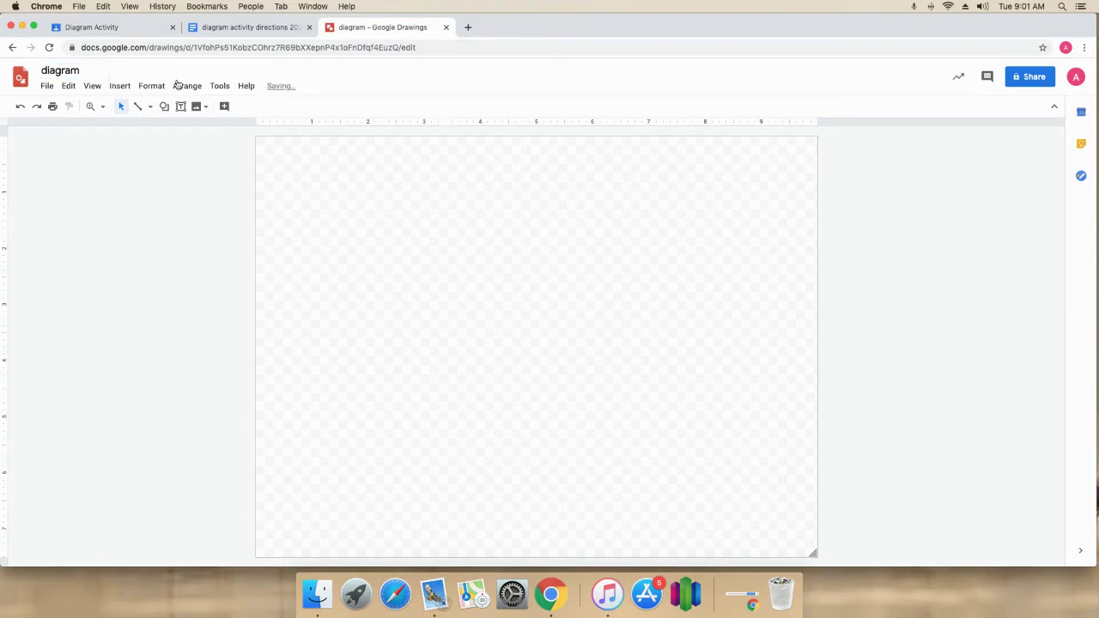
pyautogui.click(279, 31)
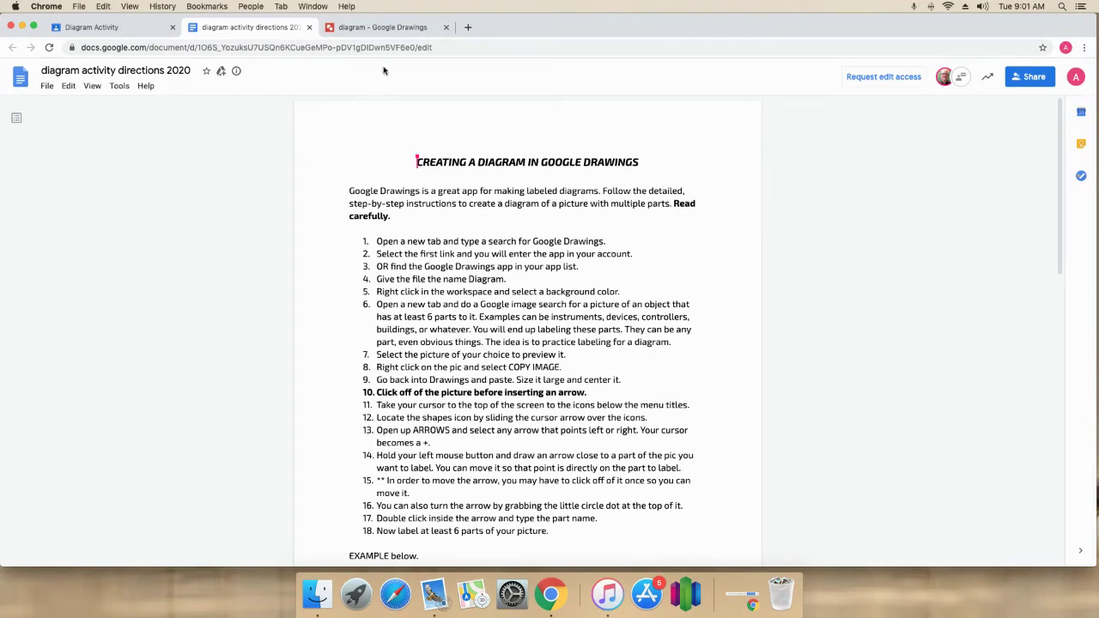
pyautogui.click(393, 31)
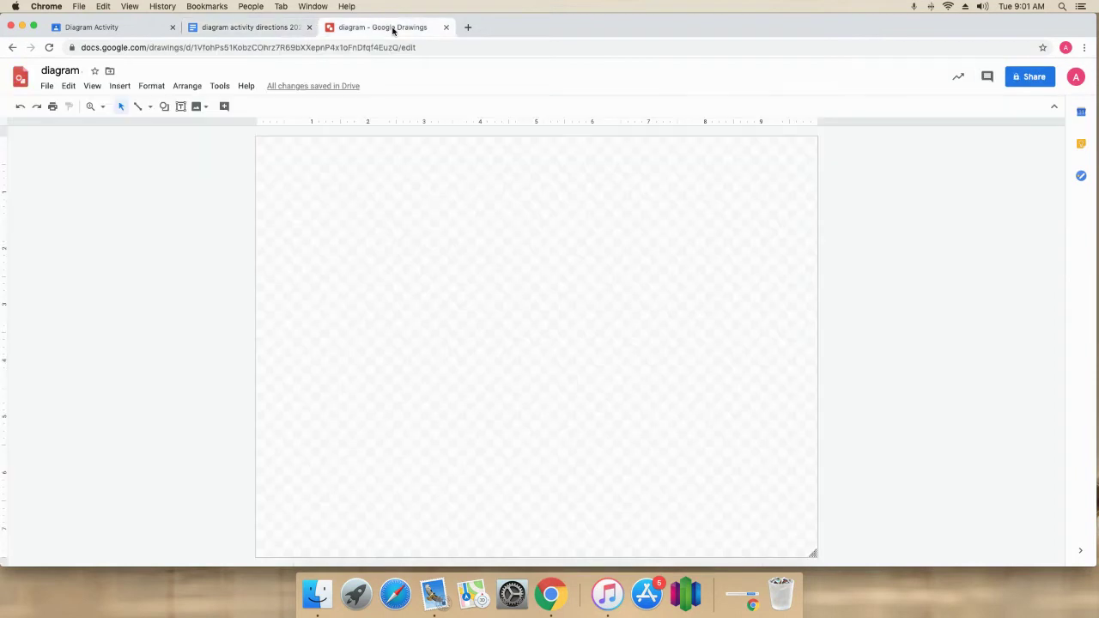
# Step: Set the canvas background to solid orange from the right-click Background palette
pyautogui.rightClick(504, 298)
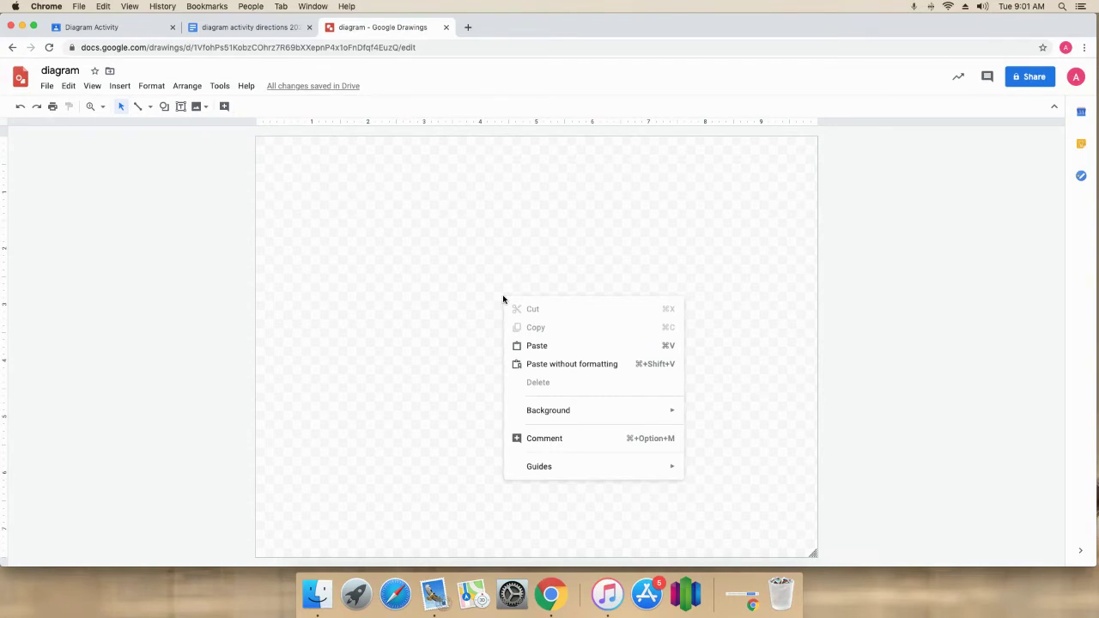
pyautogui.moveTo(549, 411)
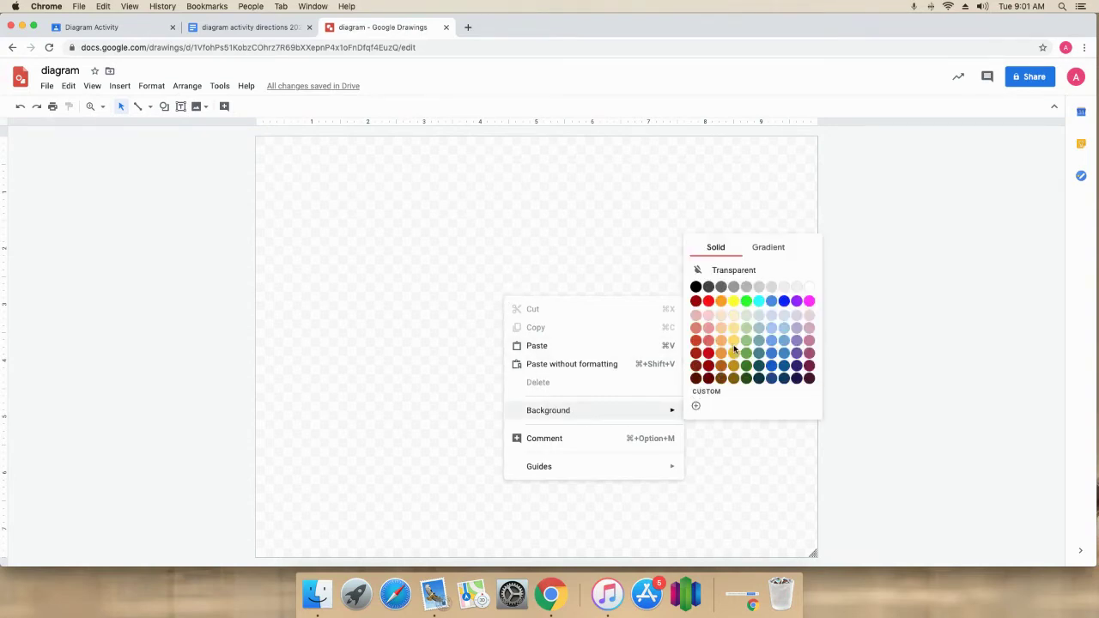
pyautogui.click(721, 301)
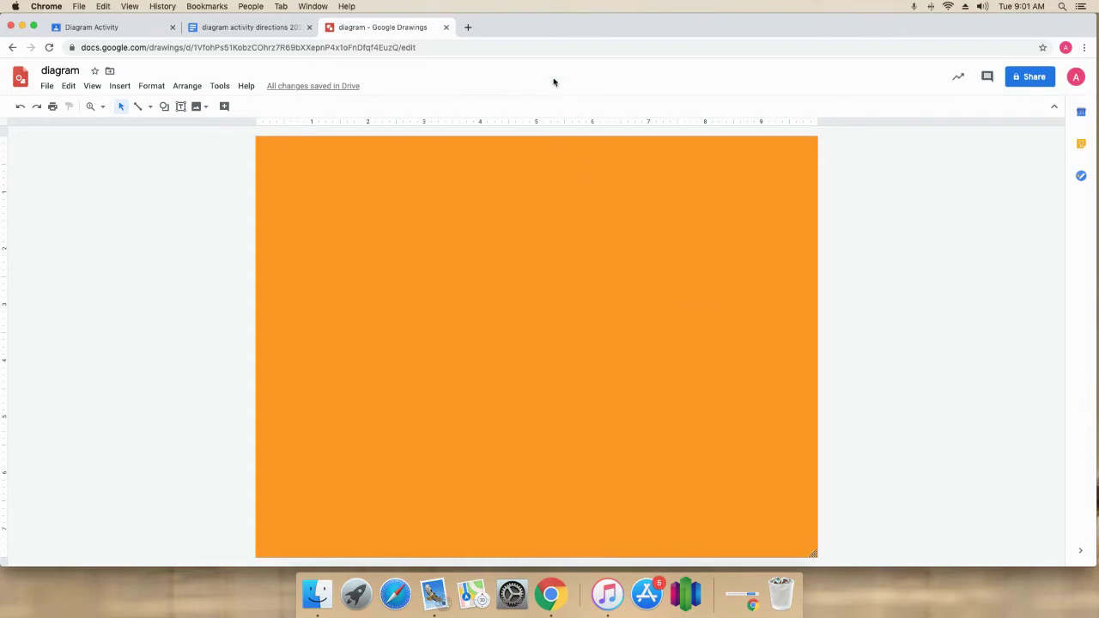
# Step: In a new tab, go to Google Images and search for 'clarinet'
pyautogui.click(469, 29)
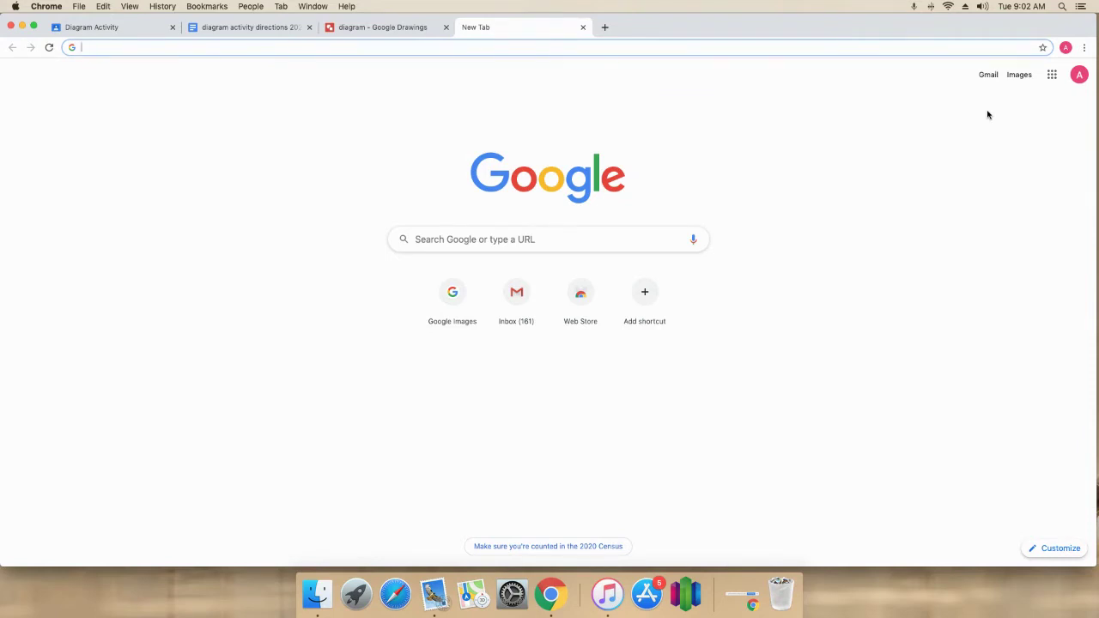
pyautogui.click(1020, 77)
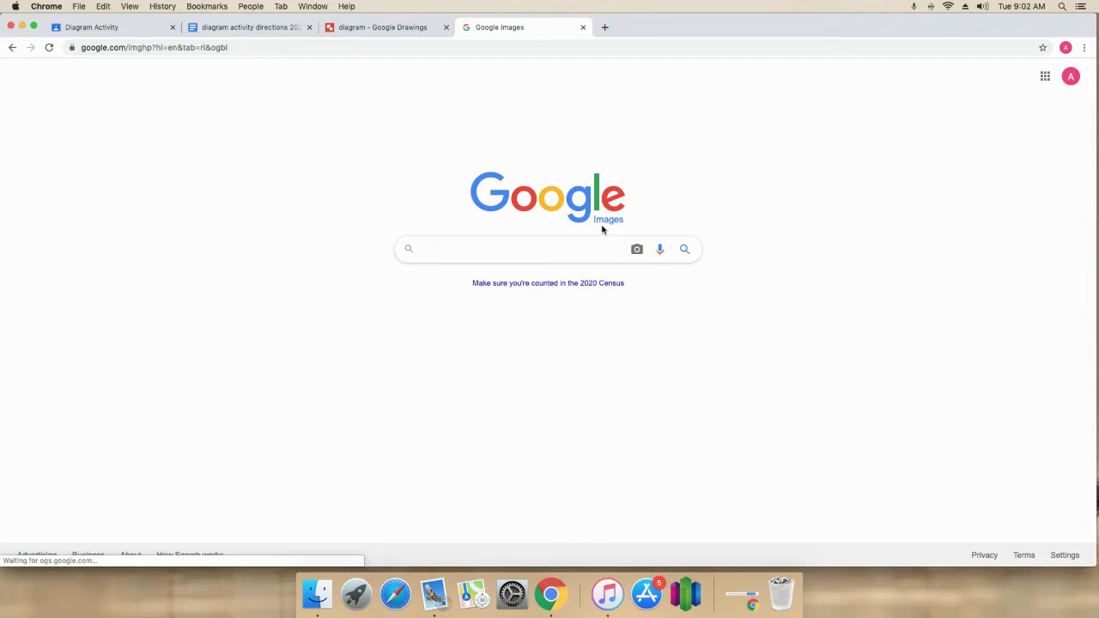
pyautogui.write('clarinet')
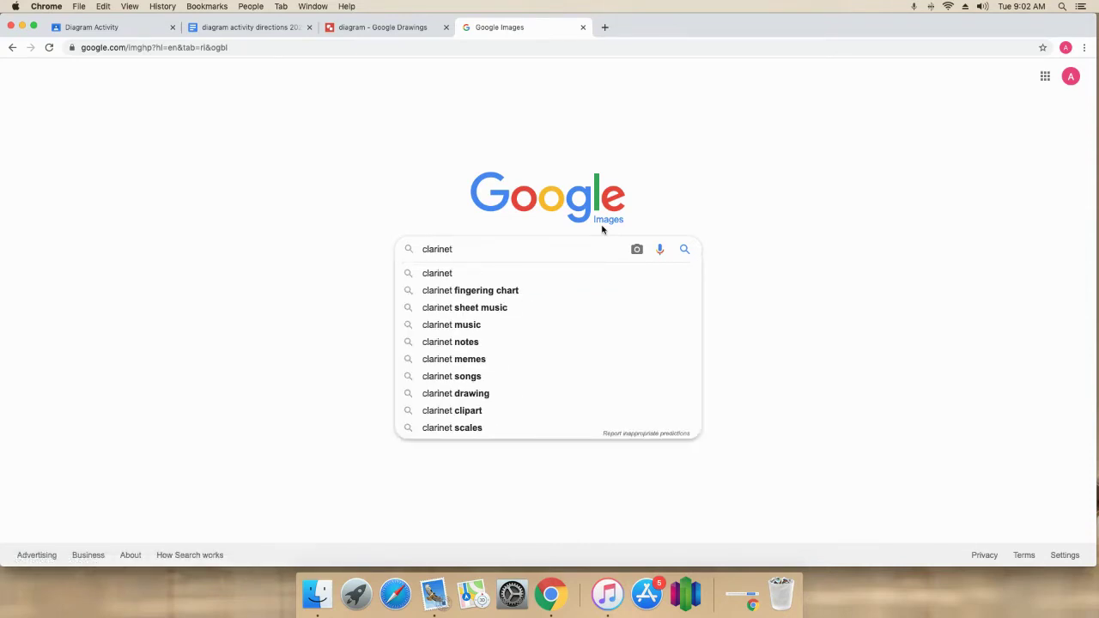
pyautogui.press('Return')
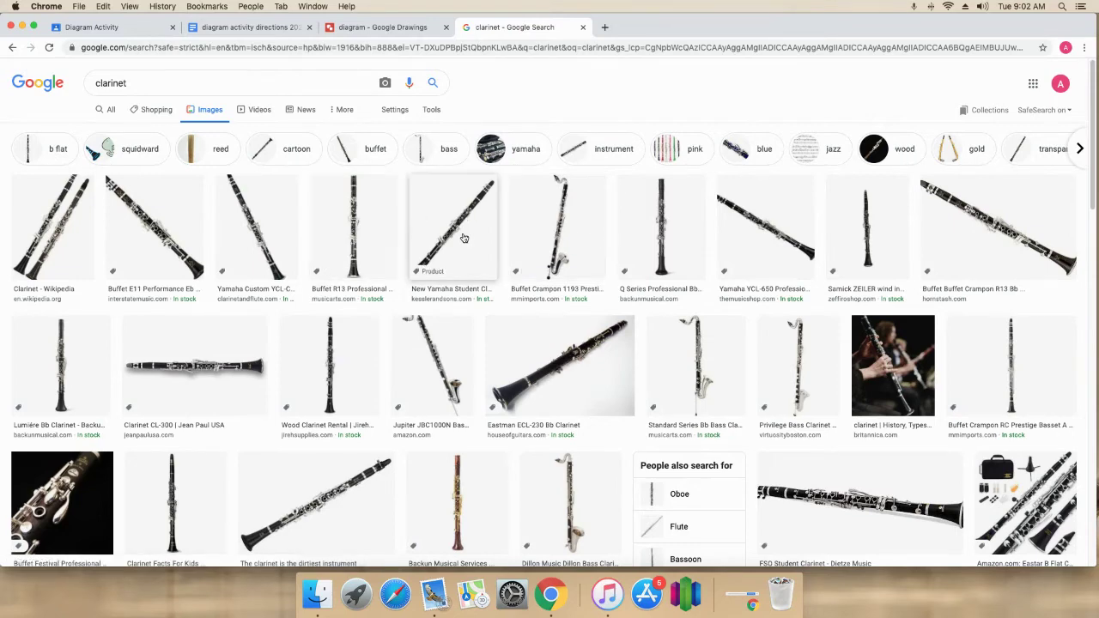
# Step: Preview the Yamaha Custom YCL-CXII Bb Clarinet photo and copy the image
pyautogui.click(241, 230)
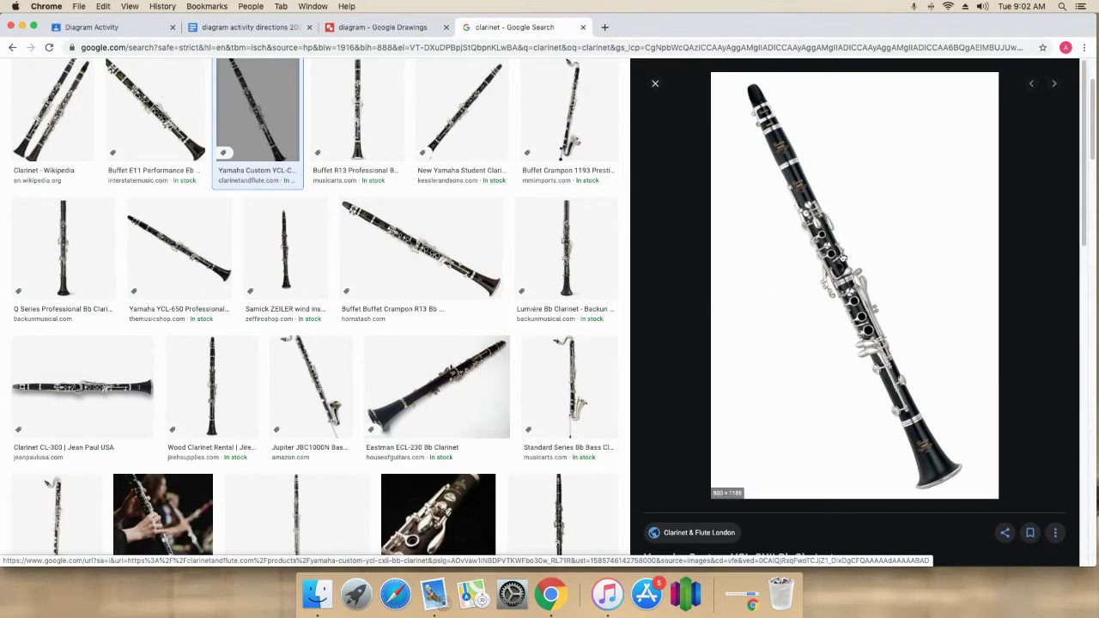
pyautogui.rightClick(842, 256)
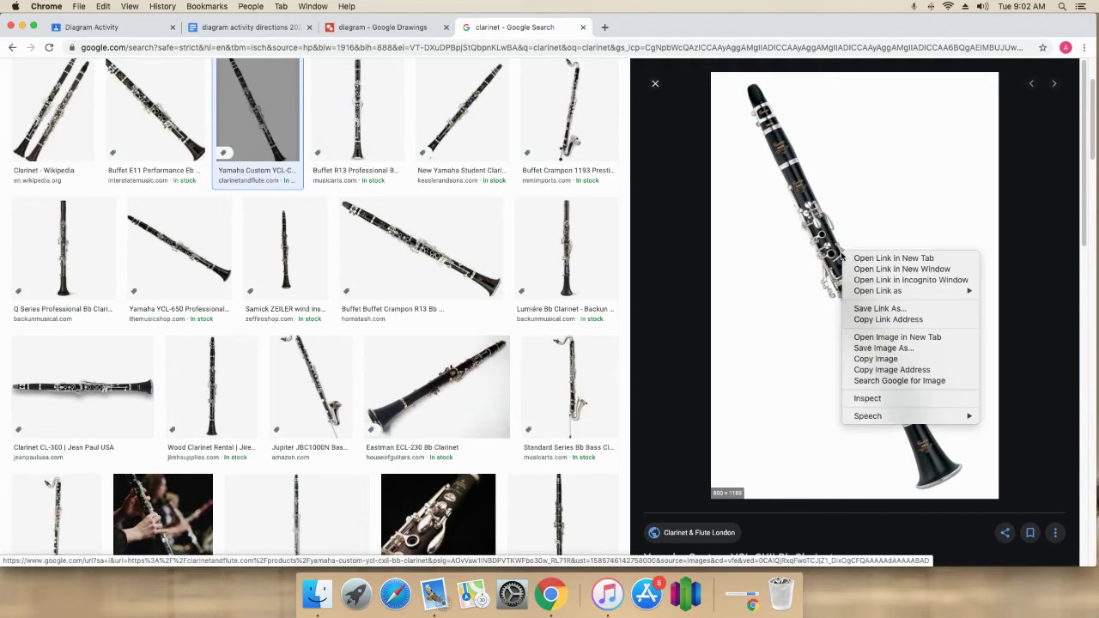
pyautogui.click(879, 366)
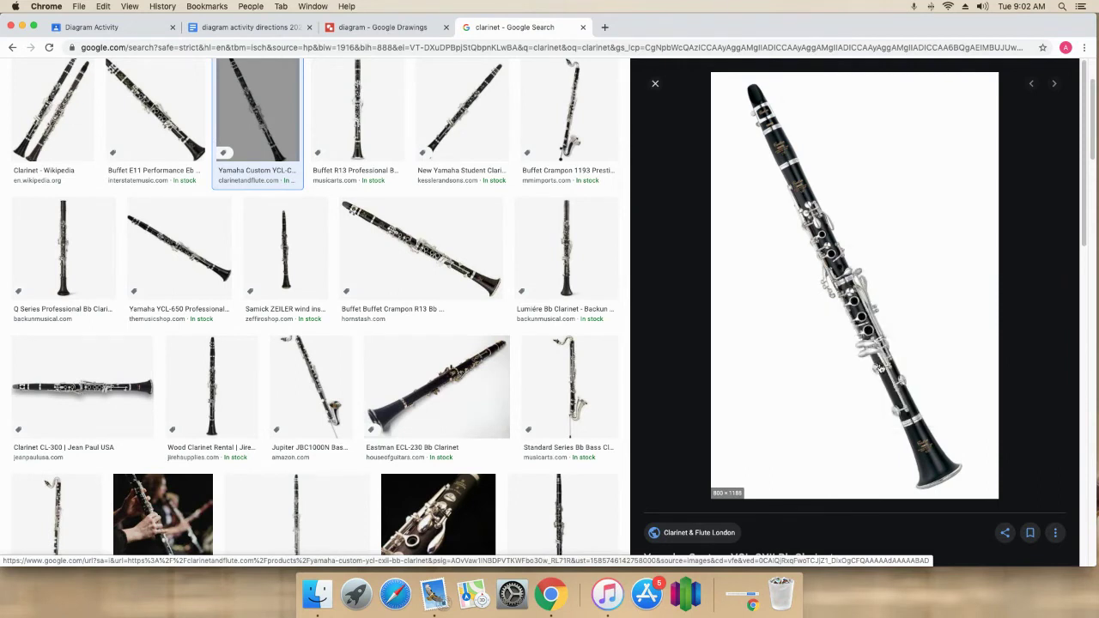
# Step: Paste the copied clarinet photo onto the orange diagram canvas
pyautogui.click(381, 27)
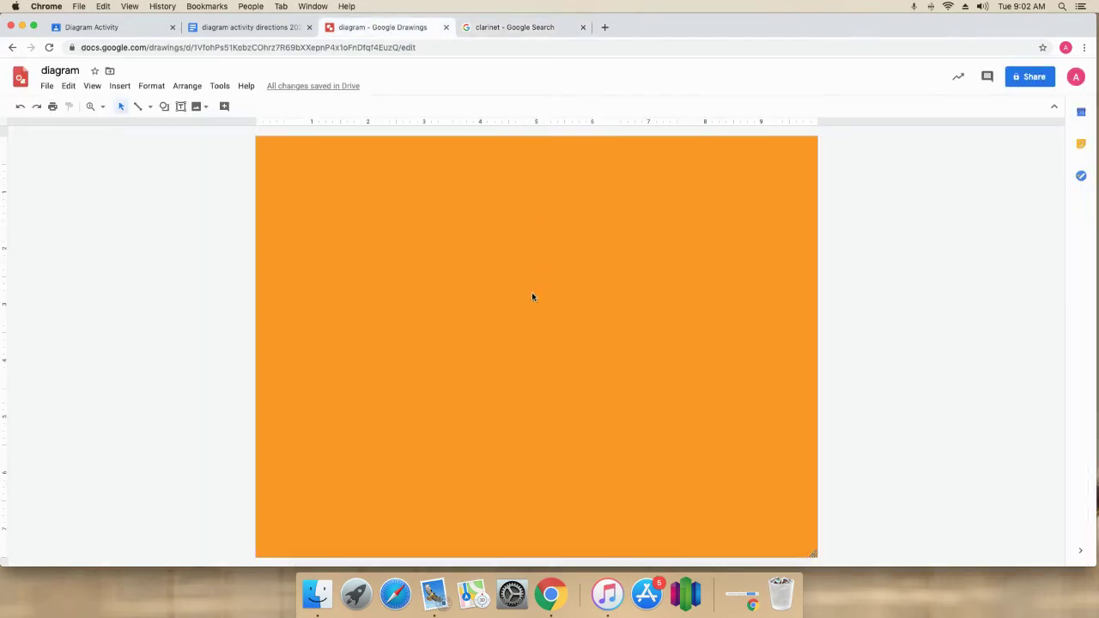
pyautogui.rightClick(487, 322)
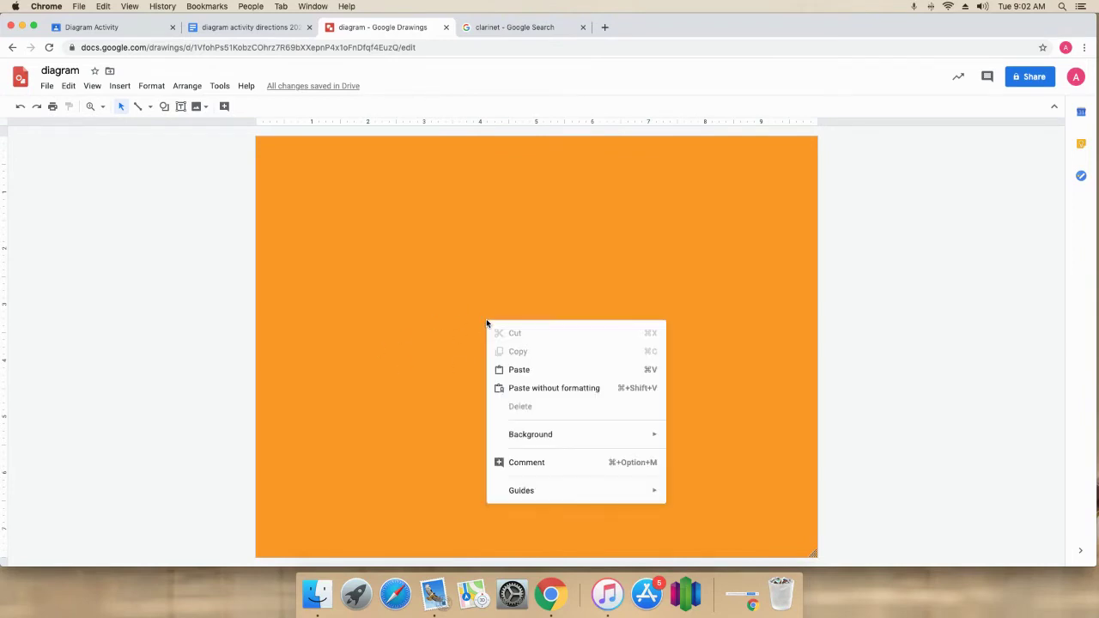
pyautogui.click(513, 370)
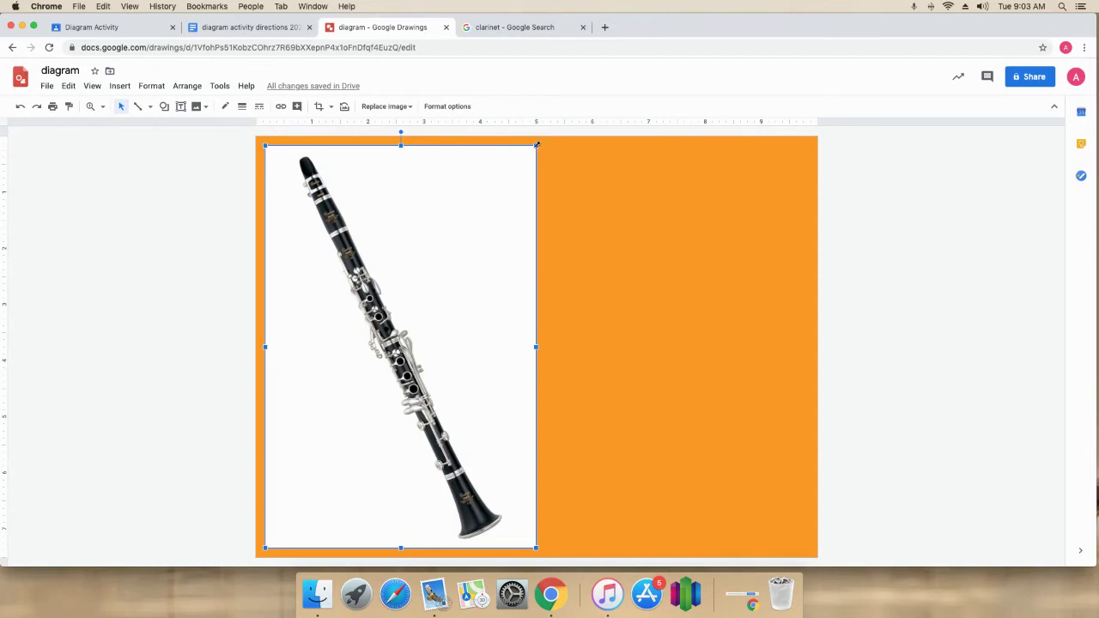
# Step: Enlarge the clarinet photo to full page height and centre it on the page
pyautogui.moveTo(537, 145); pyautogui.dragTo(542, 136)
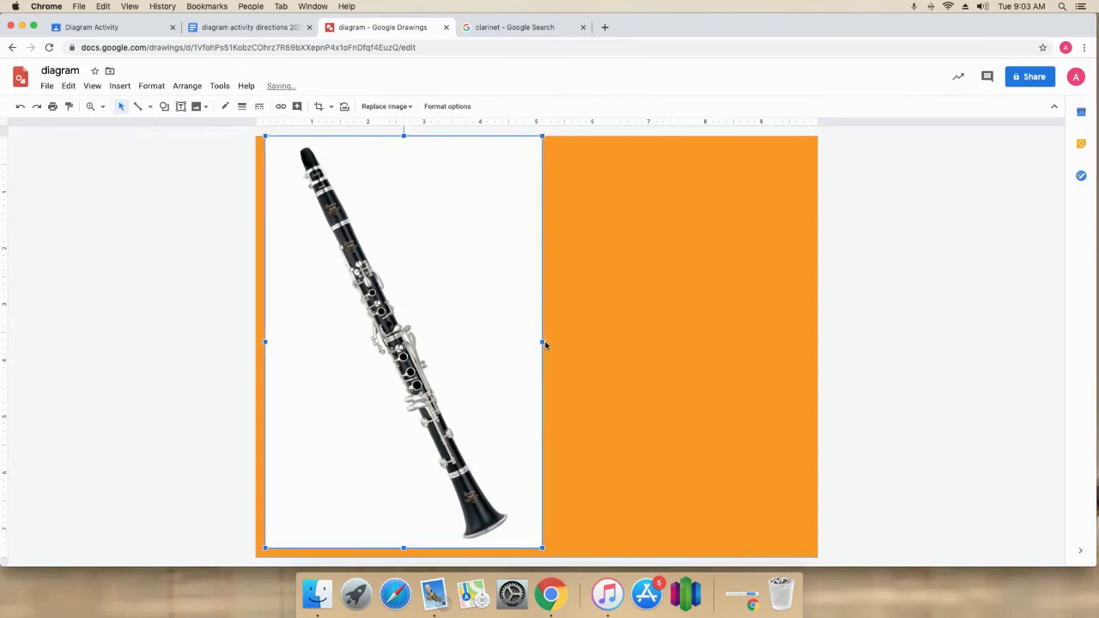
pyautogui.moveTo(544, 343); pyautogui.dragTo(572, 343)
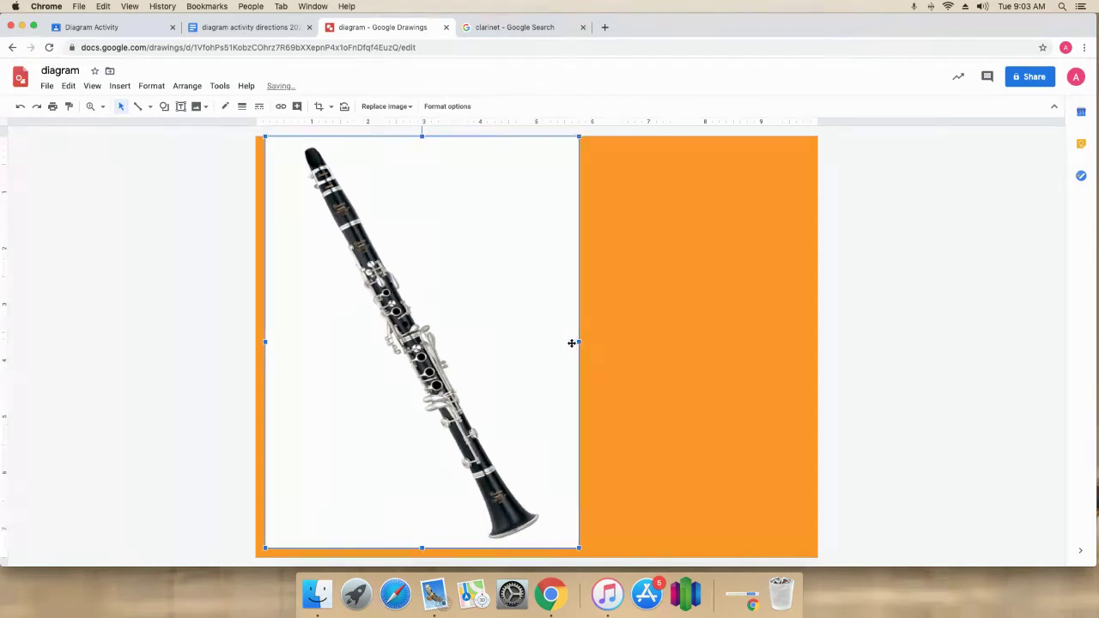
pyautogui.moveTo(520, 314); pyautogui.dragTo(633, 337)
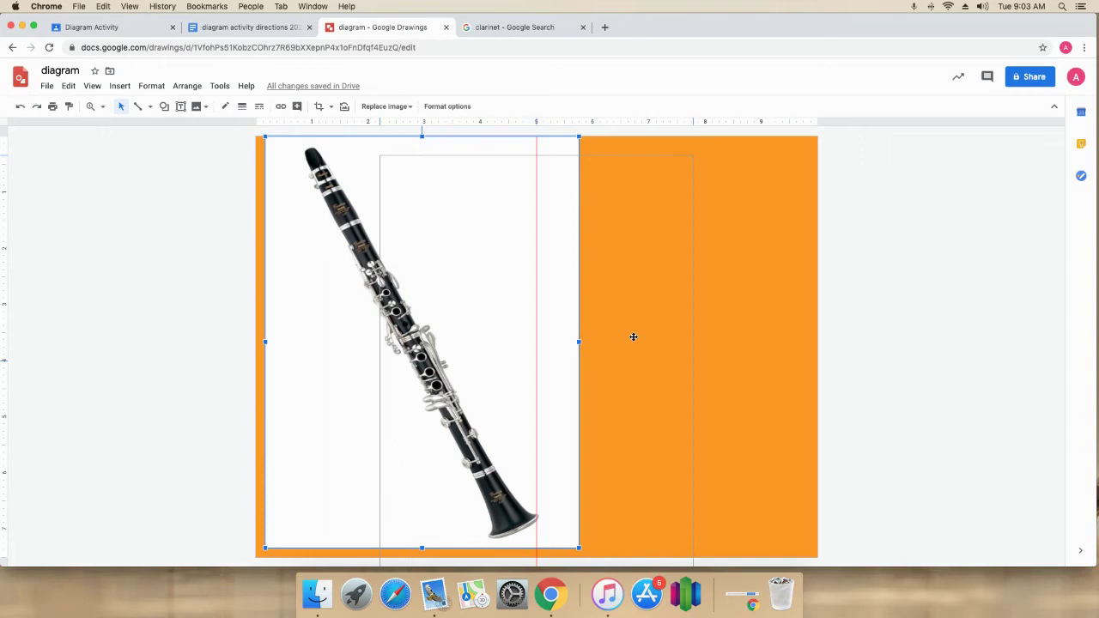
pyautogui.moveTo(633, 336); pyautogui.dragTo(633, 338)
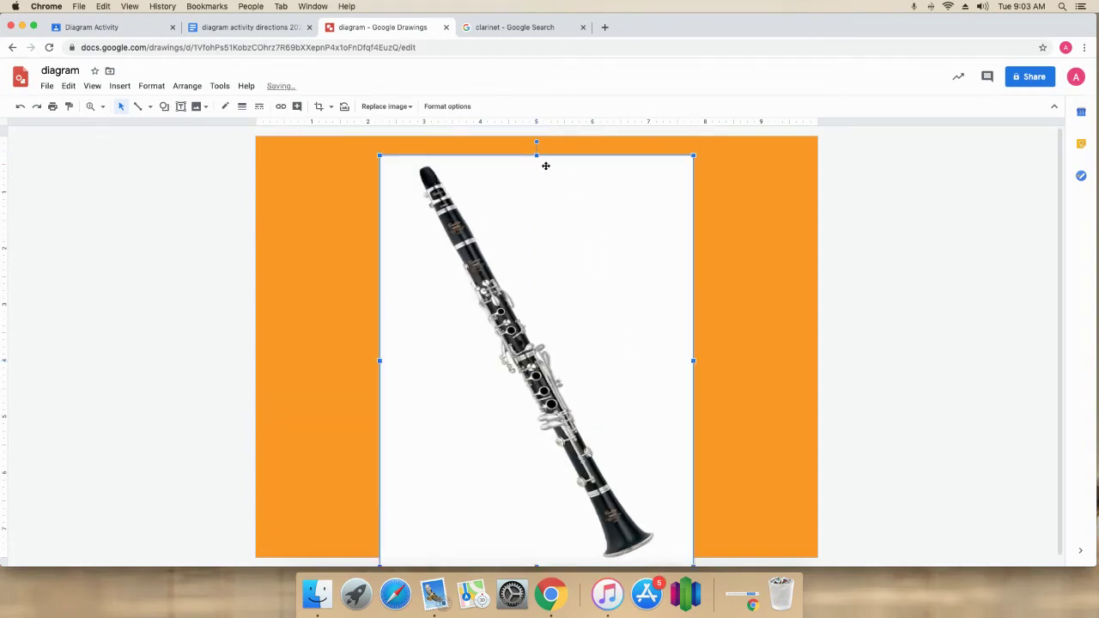
pyautogui.moveTo(592, 241); pyautogui.dragTo(595, 226)
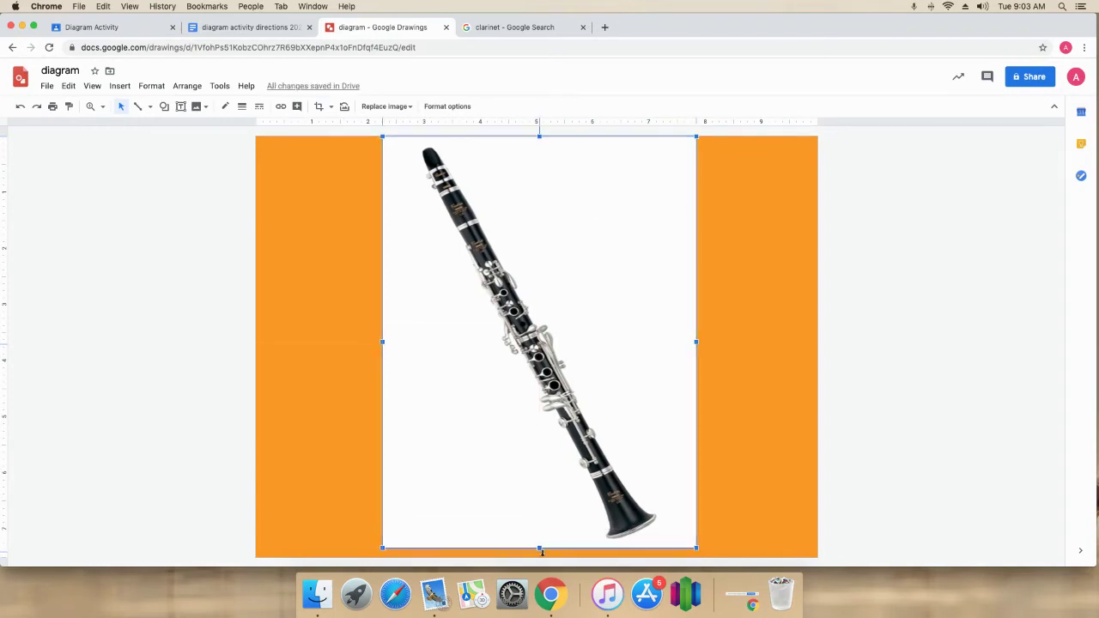
pyautogui.moveTo(542, 555); pyautogui.dragTo(543, 558)
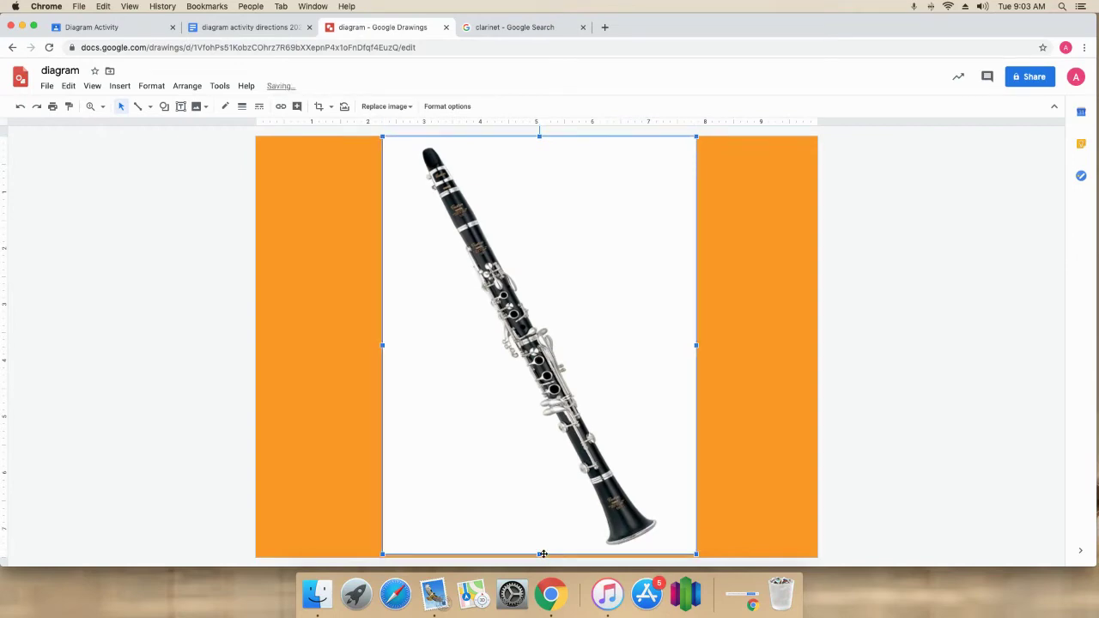
pyautogui.click(252, 27)
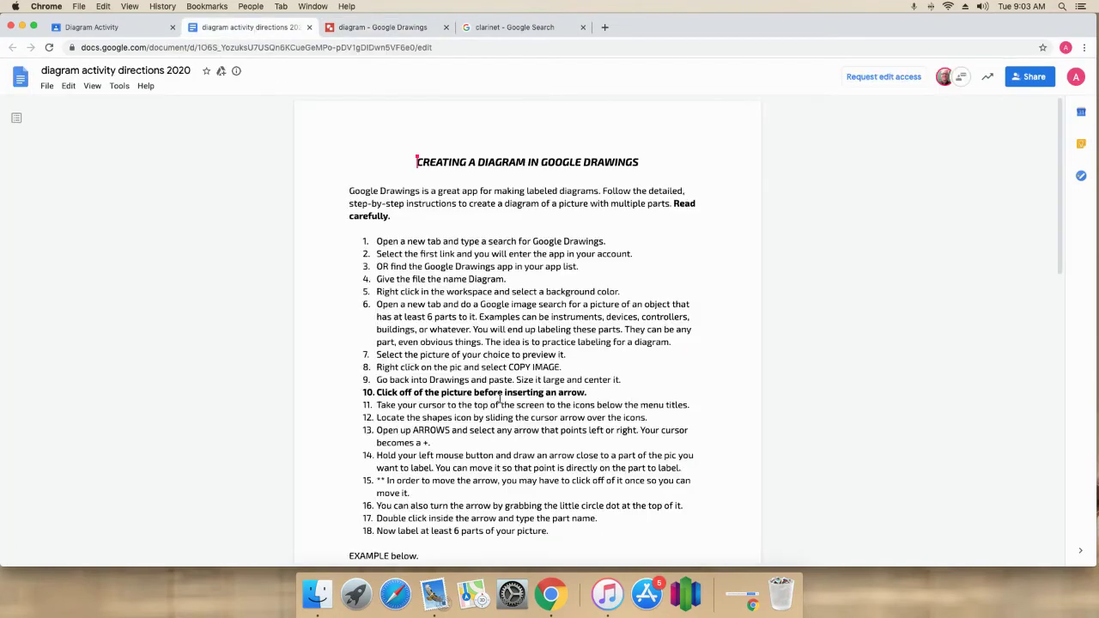
pyautogui.scroll(-15, 502, 395)
pyautogui.scroll(1, 505, 395)
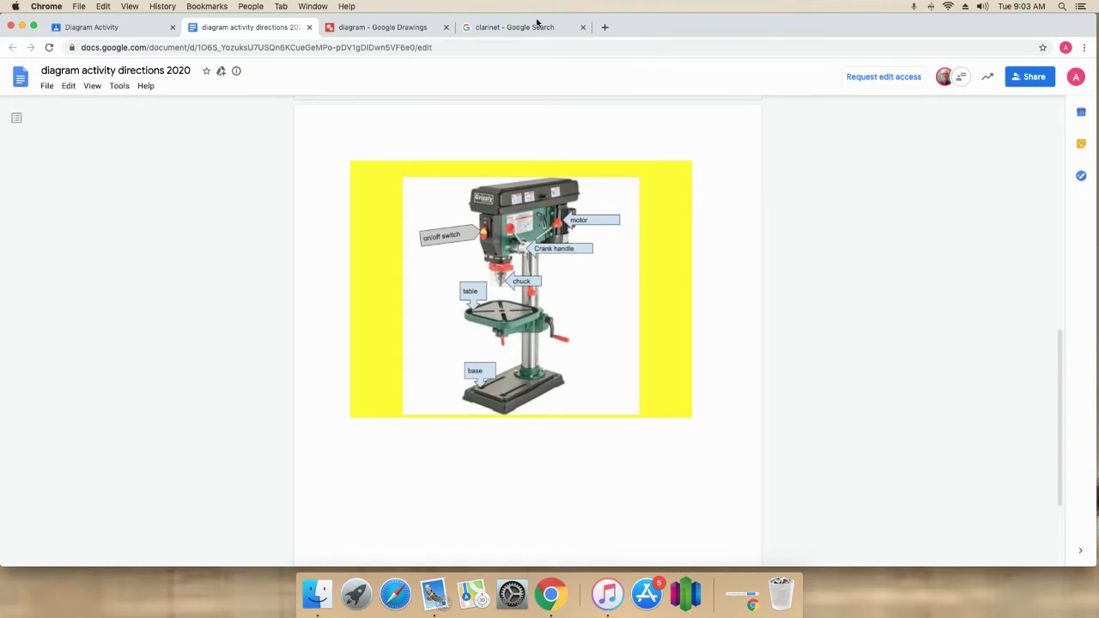
pyautogui.click(399, 27)
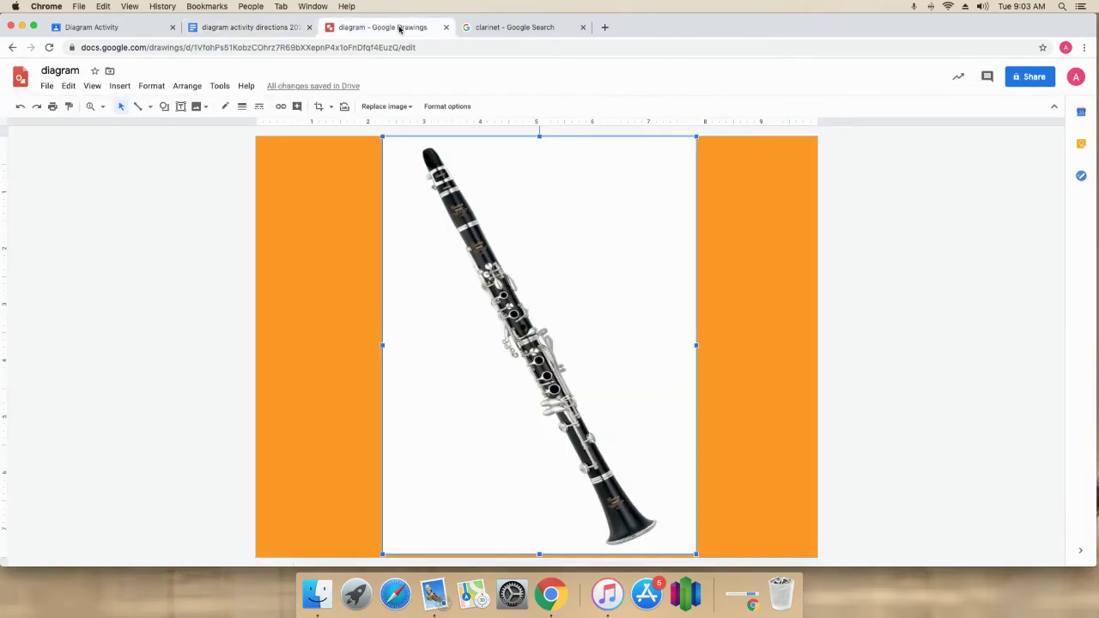
# Step: Draw a left arrow beside the mouthpiece, tilt it onto the mouthpiece, and label it 'mouthpiece'
pyautogui.click(166, 107)
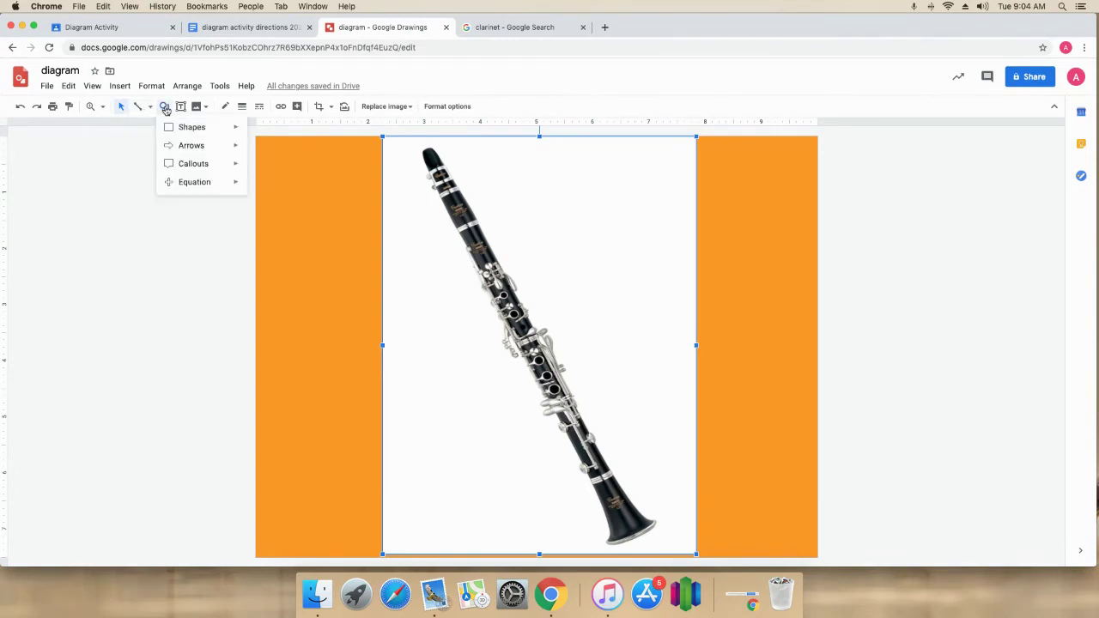
pyautogui.moveTo(183, 152)
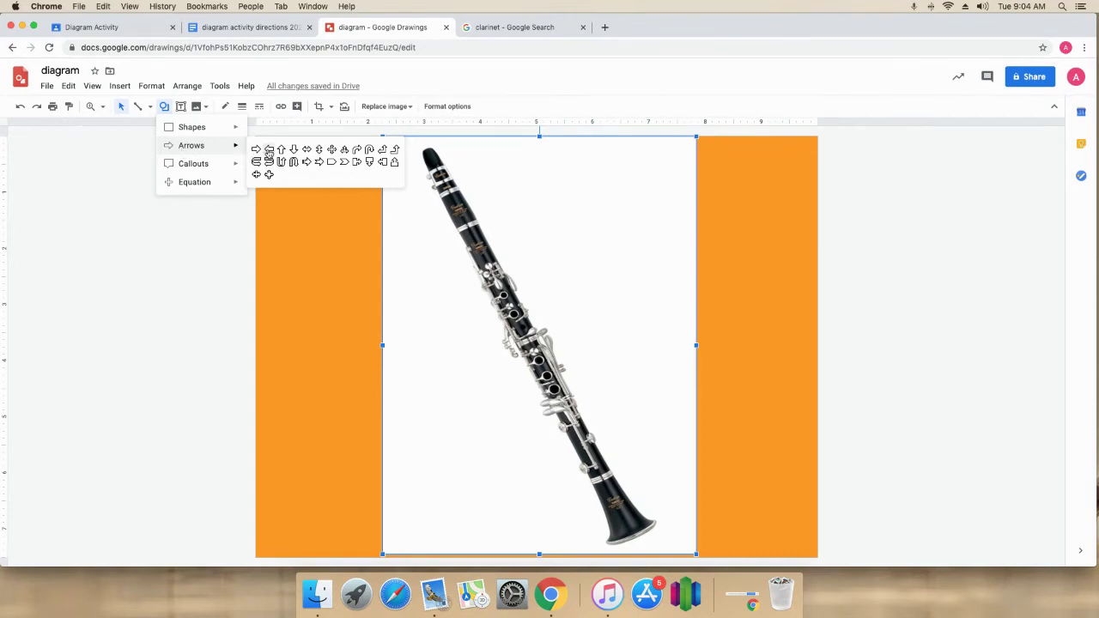
pyautogui.click(268, 151)
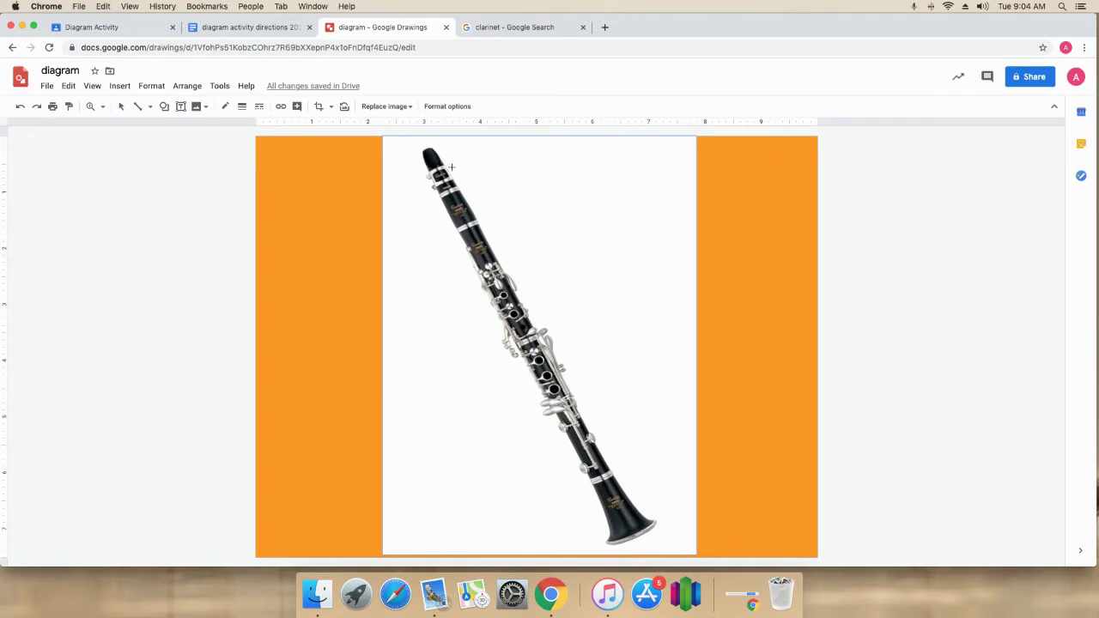
pyautogui.moveTo(452, 166); pyautogui.dragTo(530, 195)
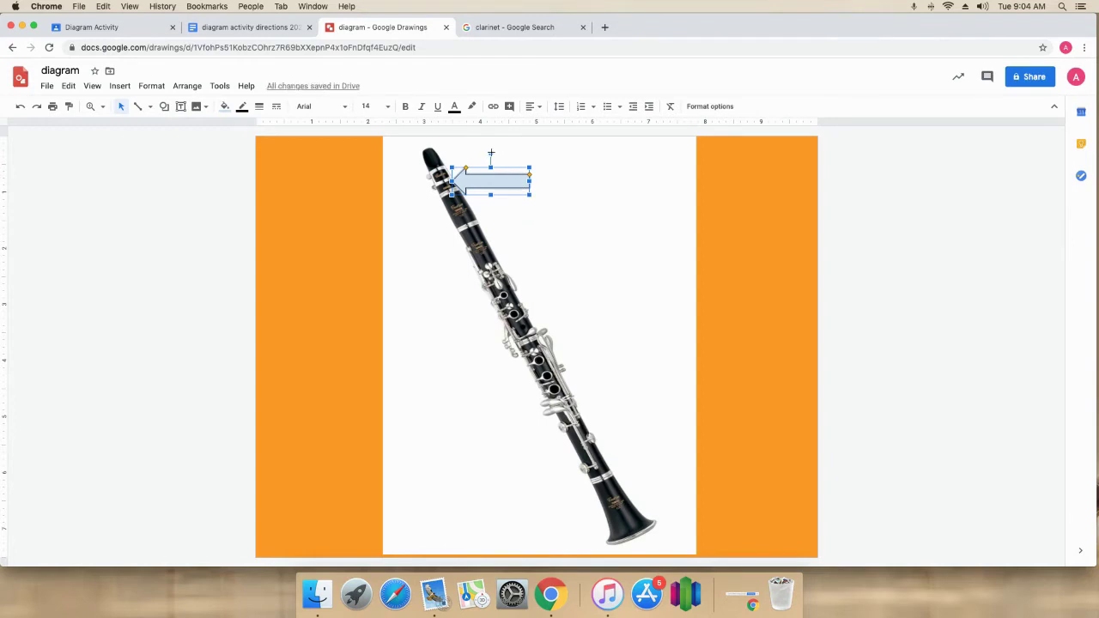
pyautogui.moveTo(490, 153); pyautogui.dragTo(477, 148)
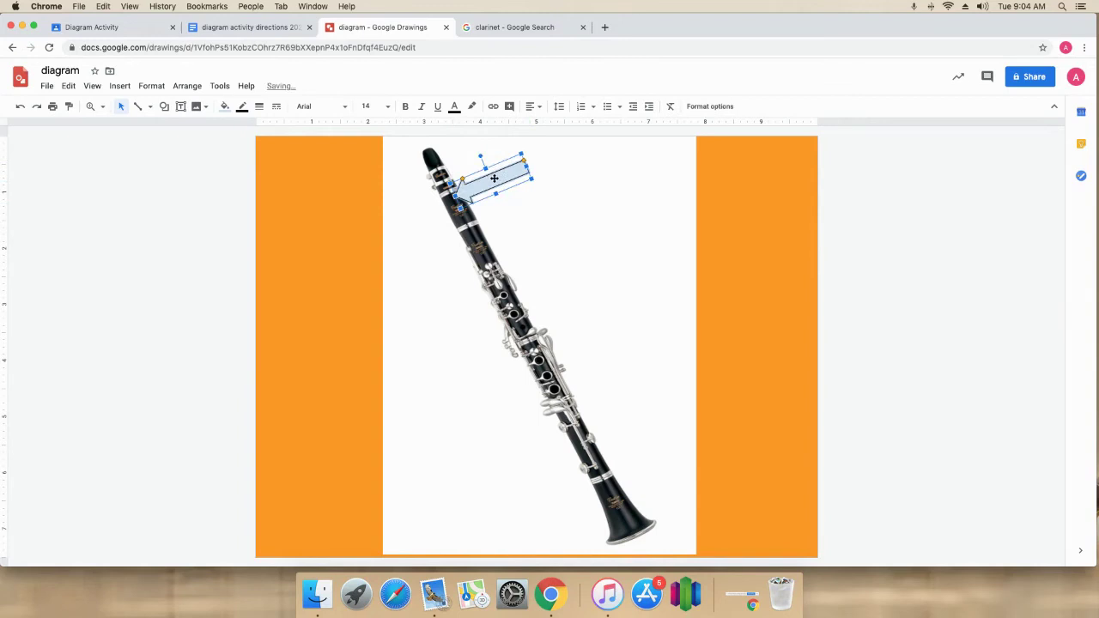
pyautogui.moveTo(494, 178); pyautogui.dragTo(486, 163)
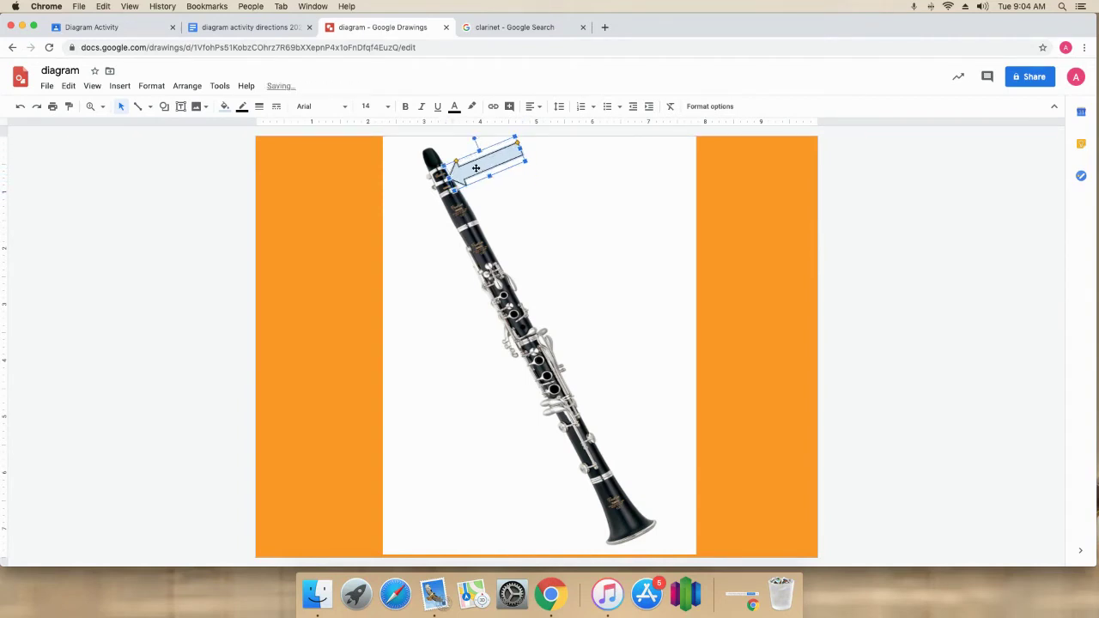
pyautogui.click(476, 166)
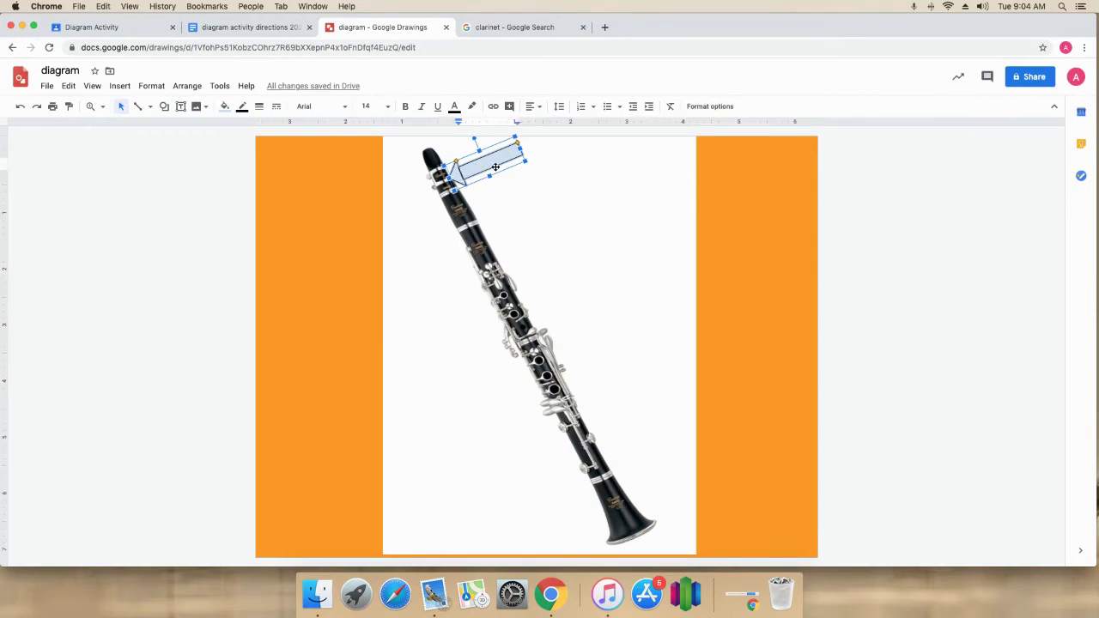
pyautogui.write('mouthp')
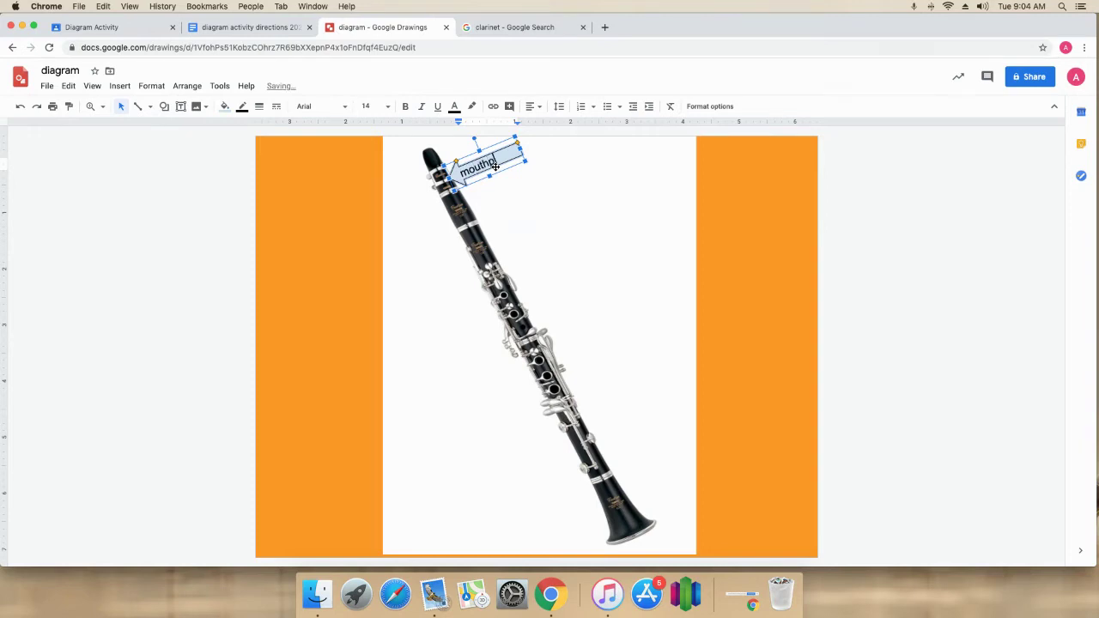
pyautogui.write('iece')
# Step: Add a right arrow pointing at the clarinet's bell, label it 'bell', and shrink it to fit
pyautogui.click(529, 215)
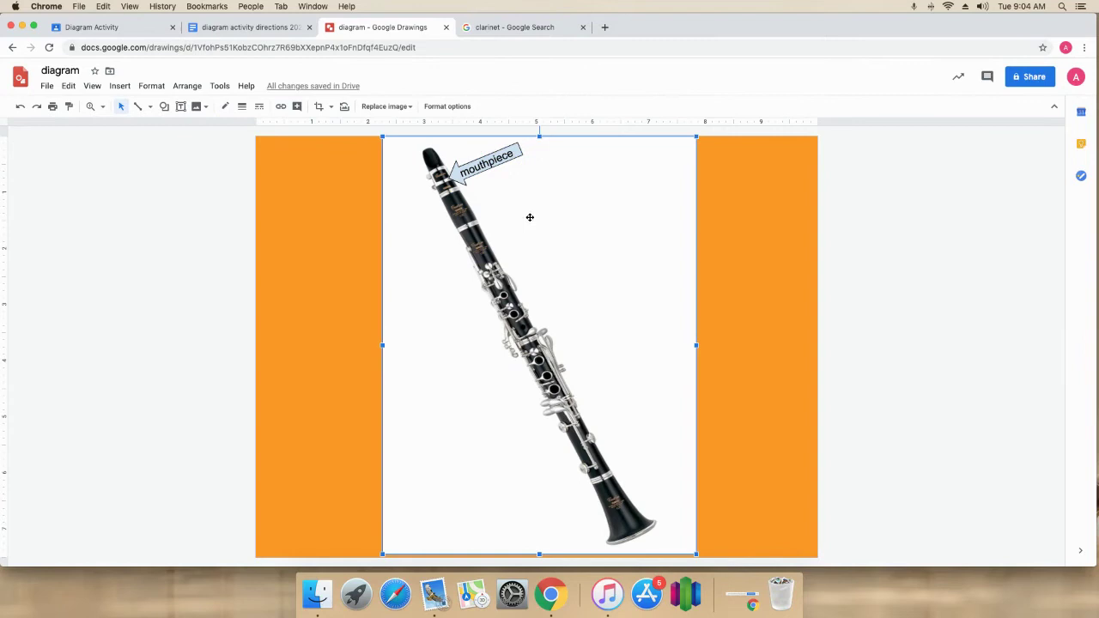
pyautogui.click(165, 110)
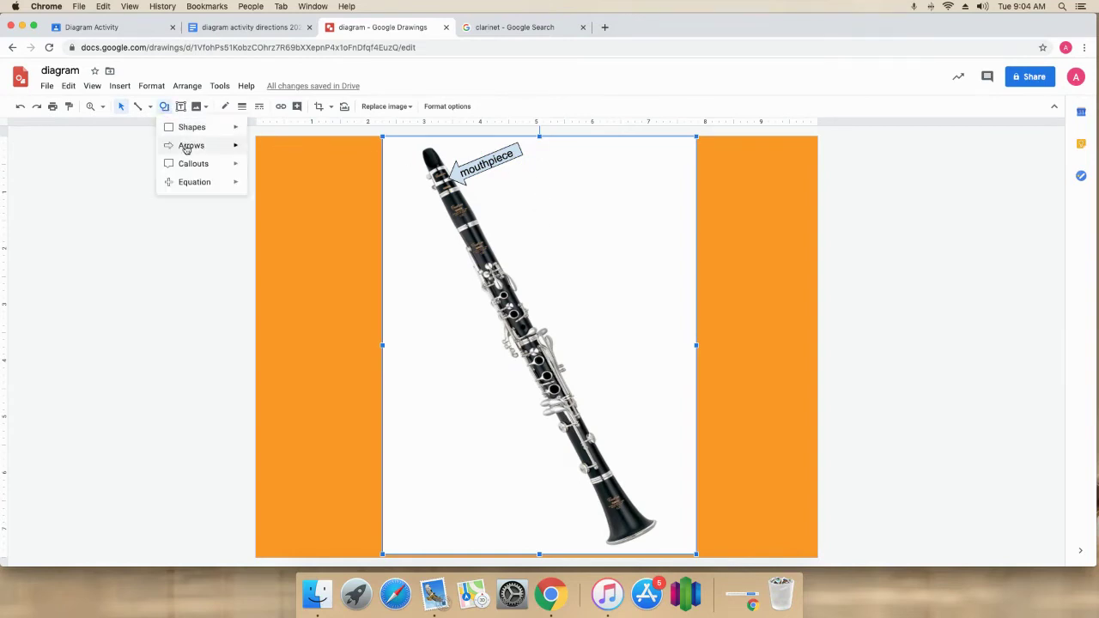
pyautogui.moveTo(186, 148)
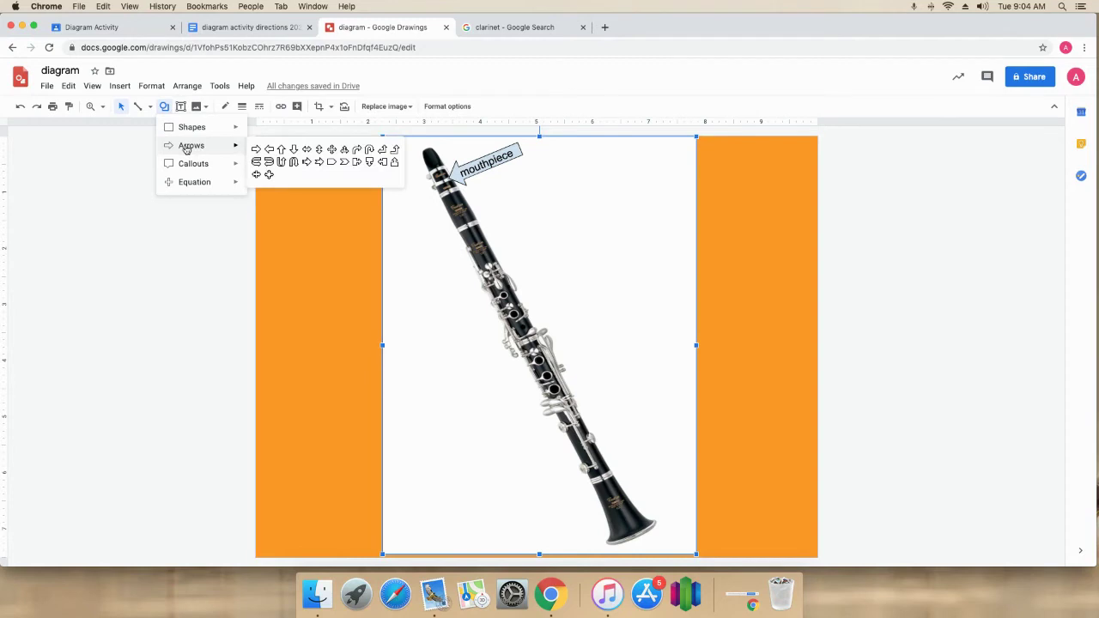
pyautogui.click(256, 151)
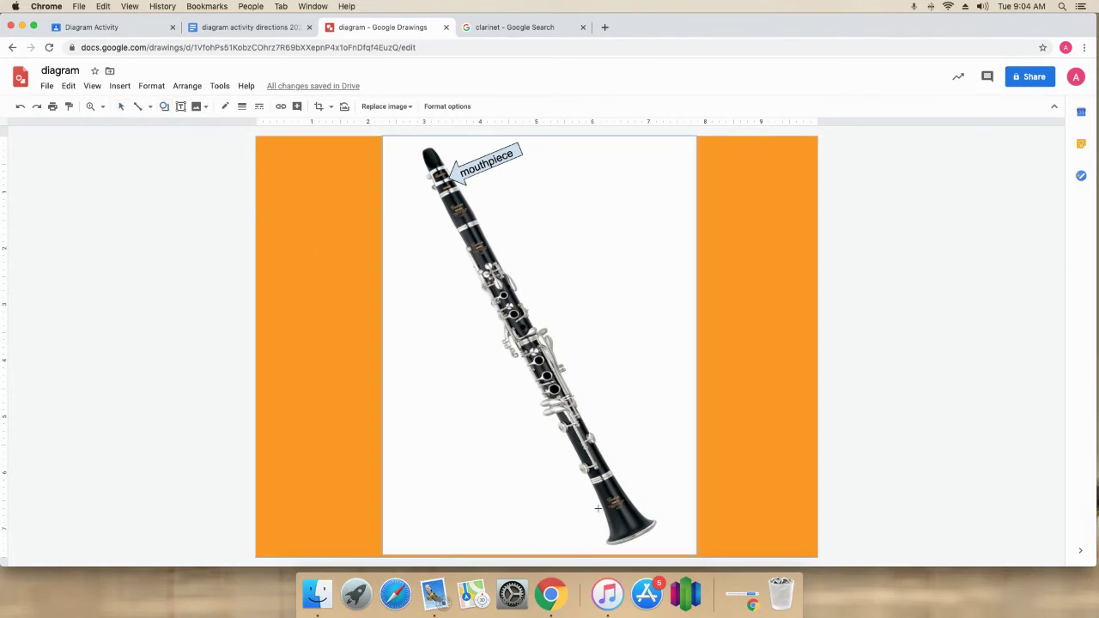
pyautogui.moveTo(600, 505); pyautogui.dragTo(512, 534)
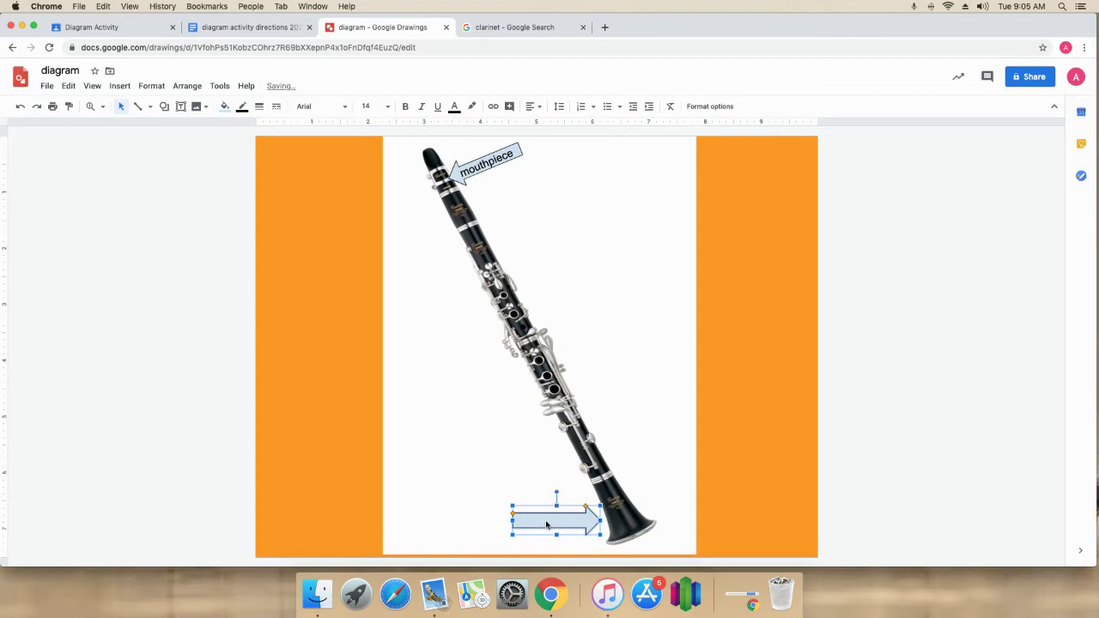
pyautogui.doubleClick(548, 520)
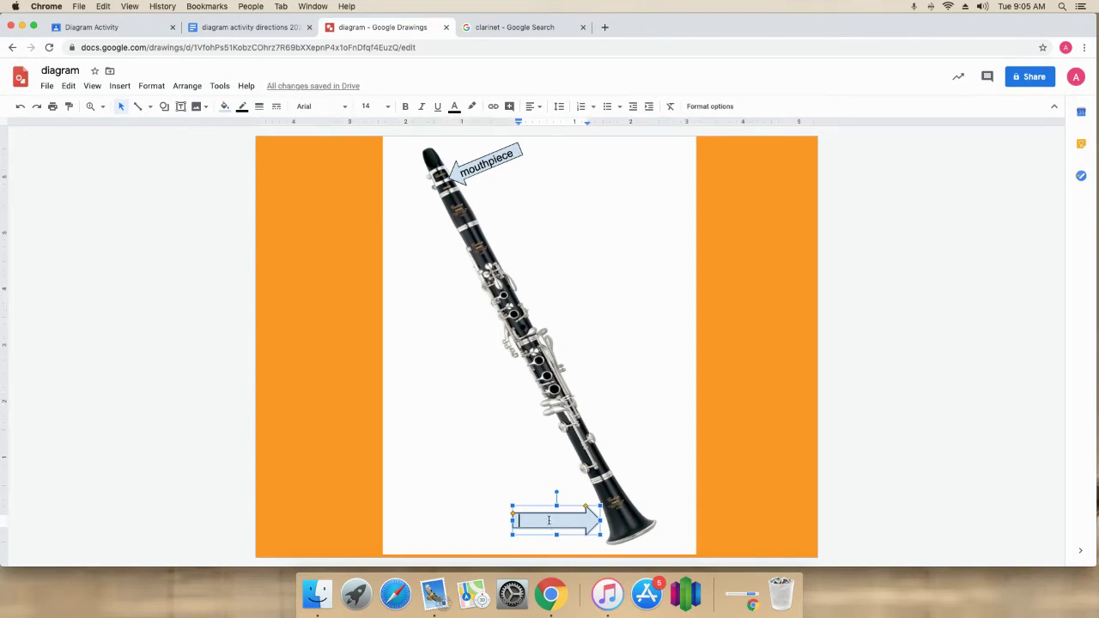
pyautogui.write('bell')
pyautogui.moveTo(512, 521); pyautogui.dragTo(558, 529)
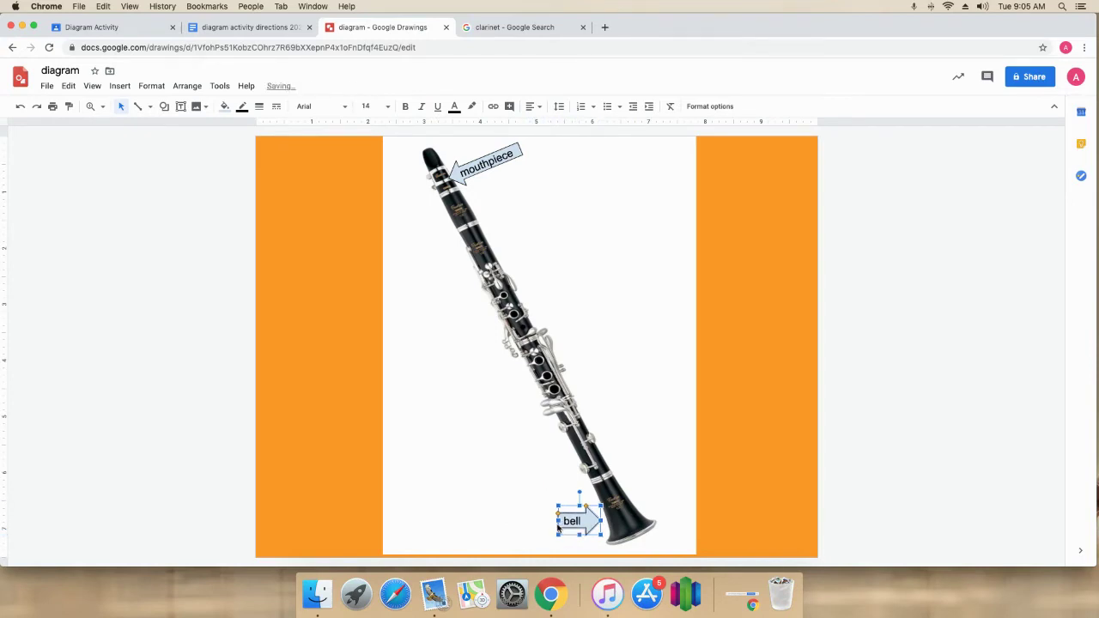
pyautogui.click(512, 515)
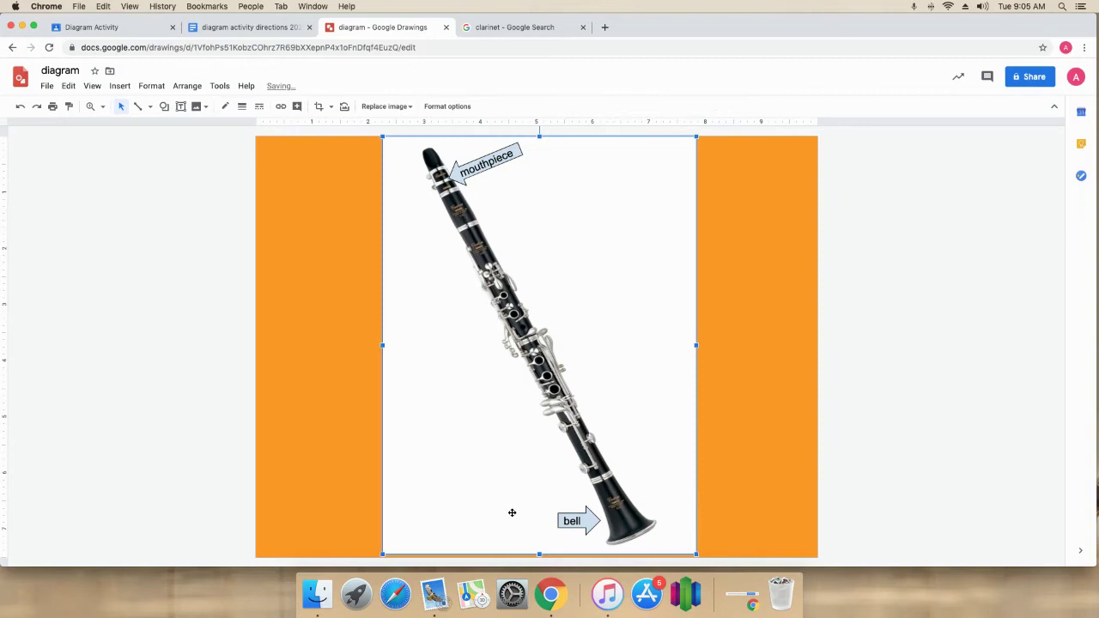
# Step: Draw a right arrow pointing at the clarinet's lower keys
pyautogui.click(165, 109)
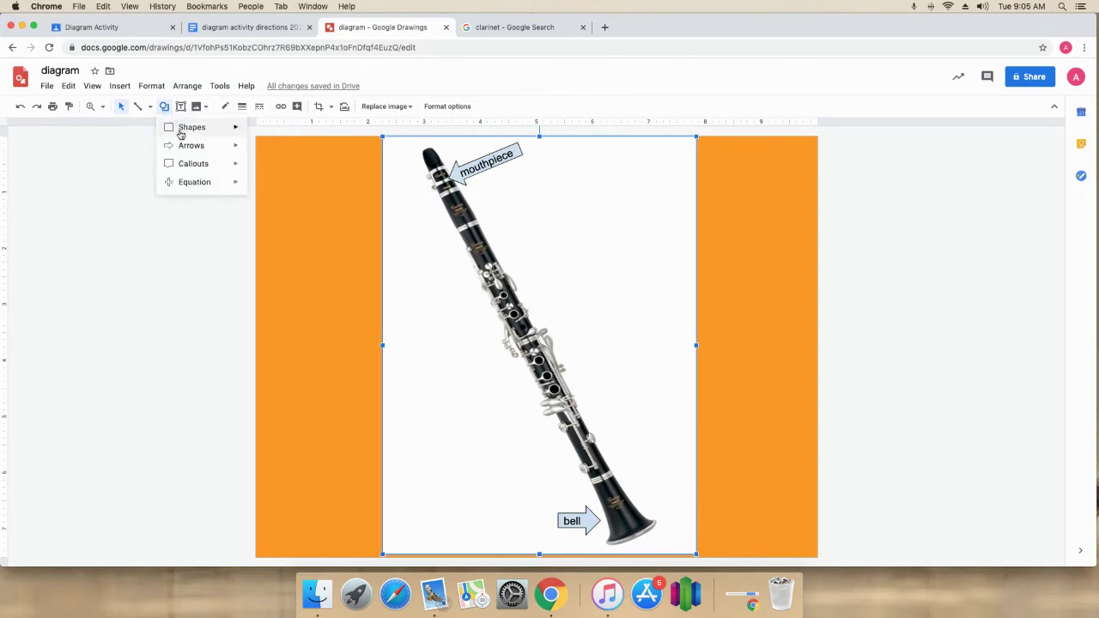
pyautogui.moveTo(180, 147)
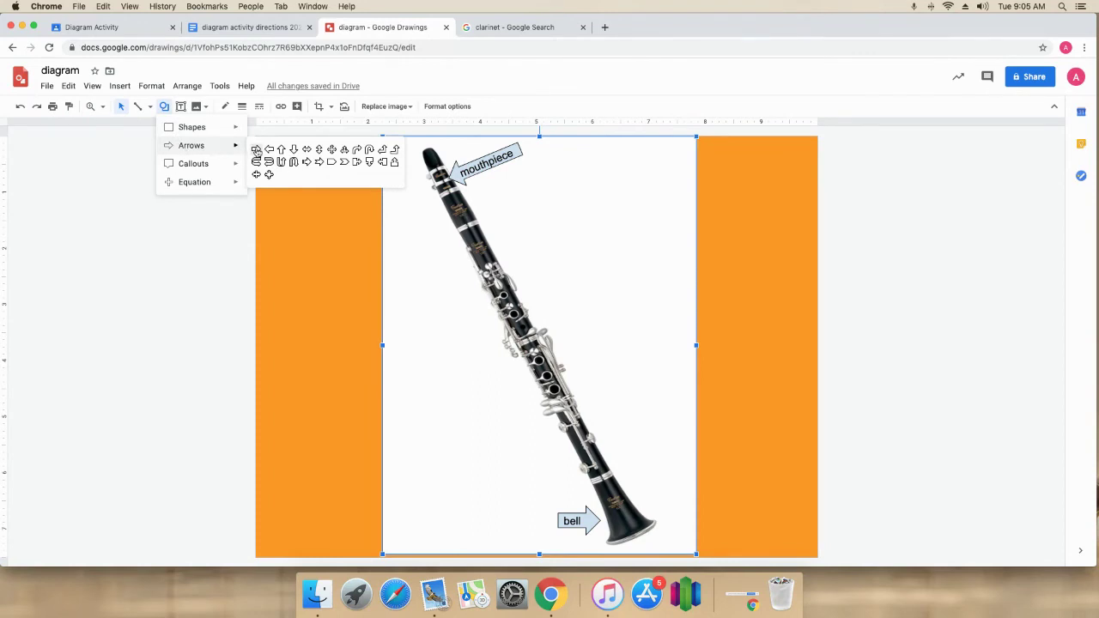
pyautogui.click(256, 150)
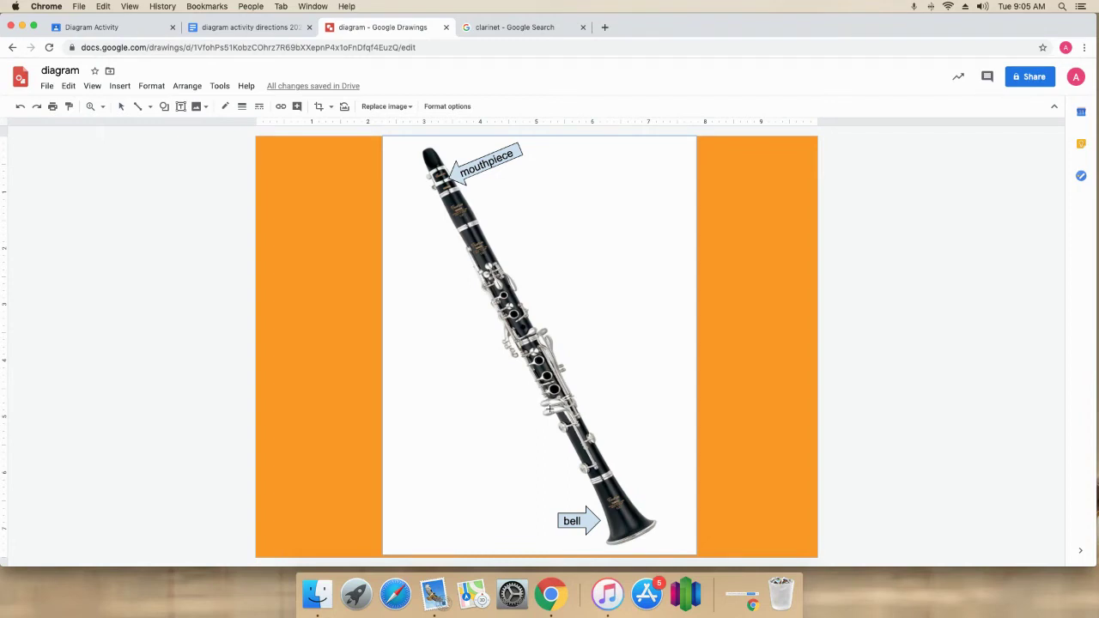
pyautogui.moveTo(550, 410); pyautogui.dragTo(522, 414)
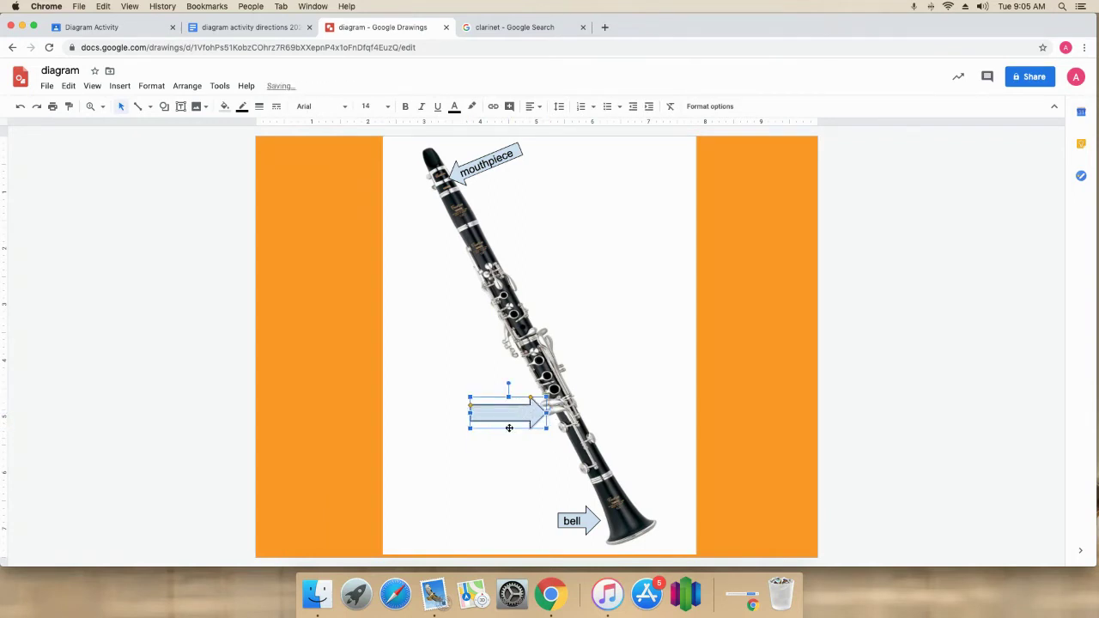
# Step: Label the arrow 'C key or' and 'Low f key' on two lines
pyautogui.doubleClick(488, 419)
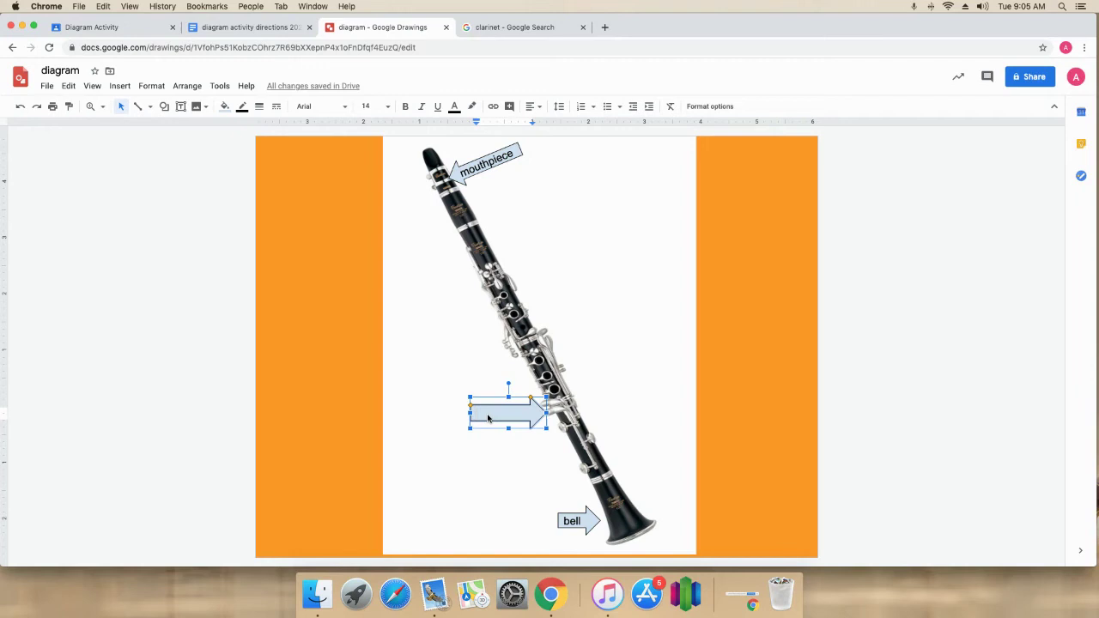
pyautogui.write('c')
pyautogui.press('BackSpace')
pyautogui.write('C keu')
pyautogui.press('BackSpace')
pyautogui.write('y or')
pyautogui.press('Return')
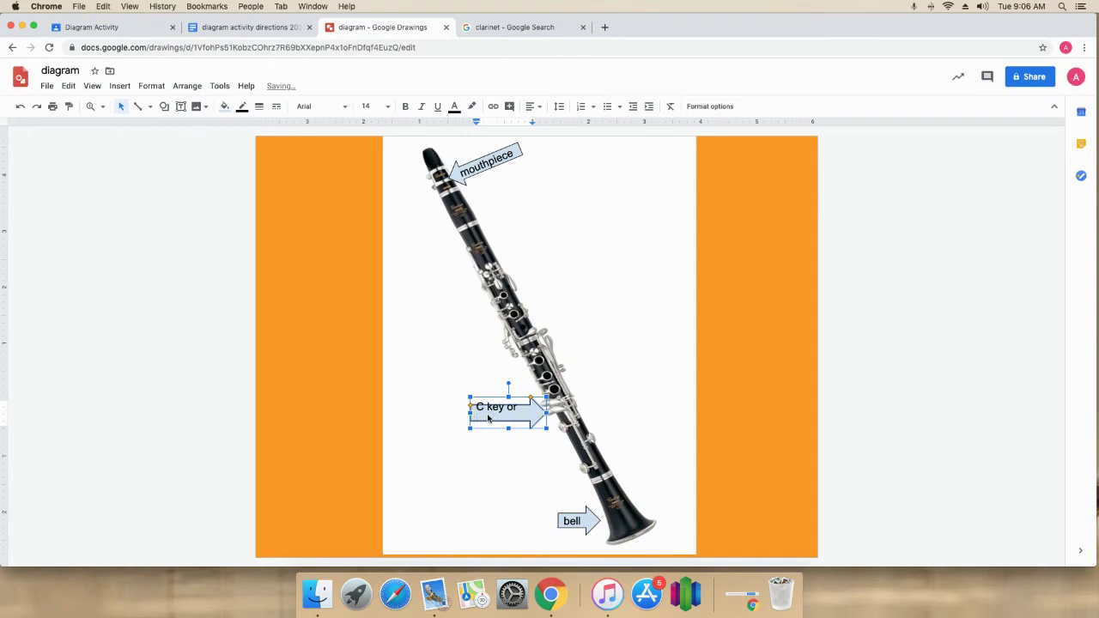
pyautogui.write('Low f key')
pyautogui.click(503, 447)
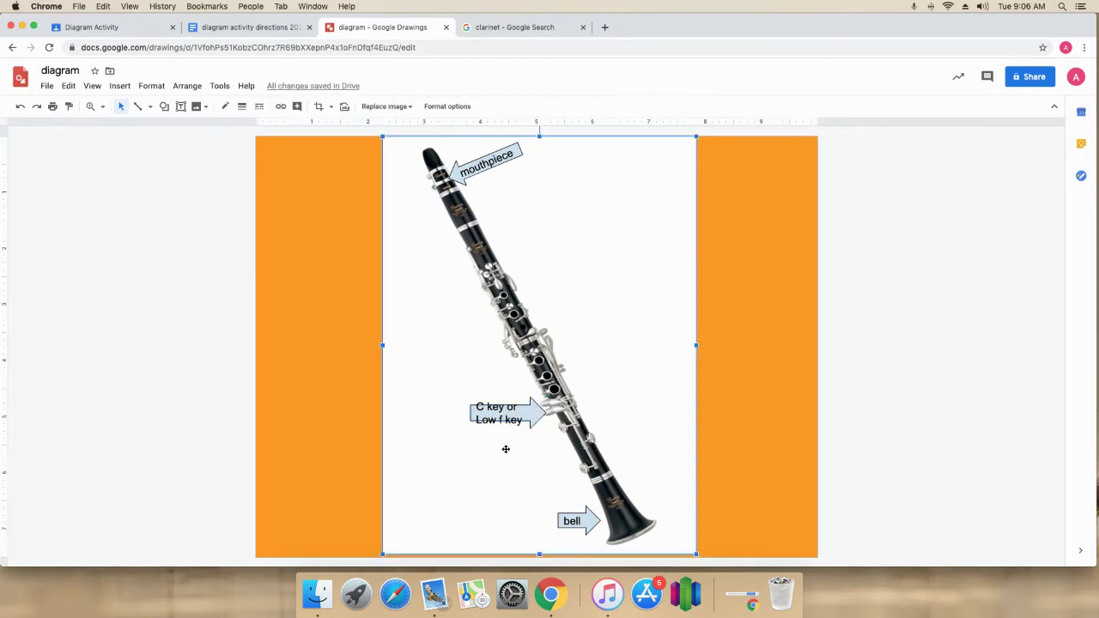
# Step: Stretch the arrow taller at both ends so both label lines fit
pyautogui.click(508, 421)
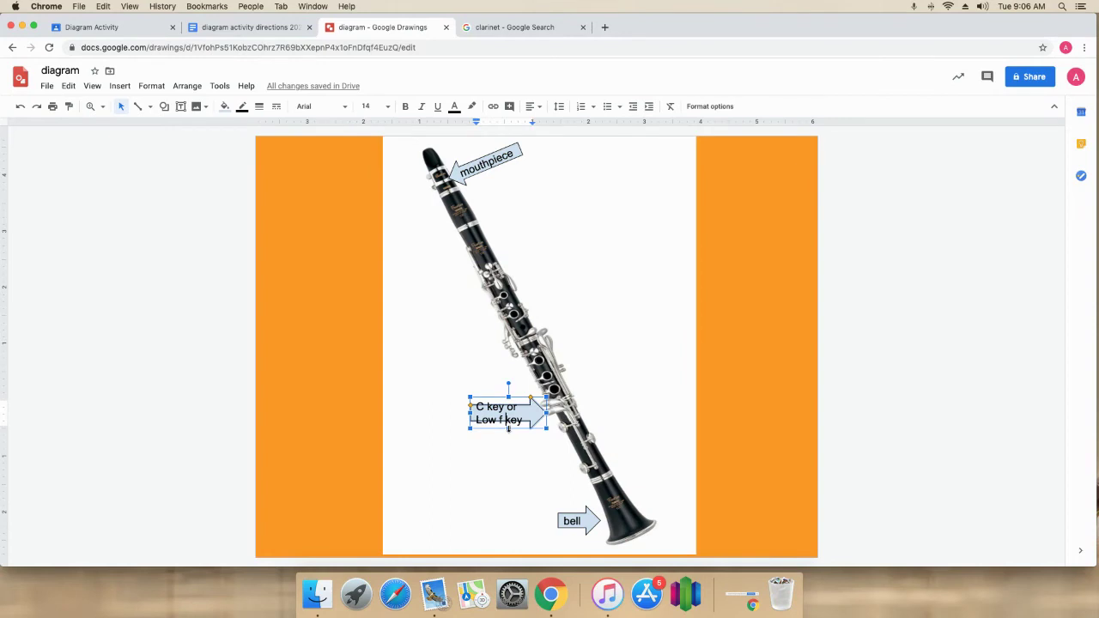
pyautogui.moveTo(509, 431); pyautogui.dragTo(510, 438)
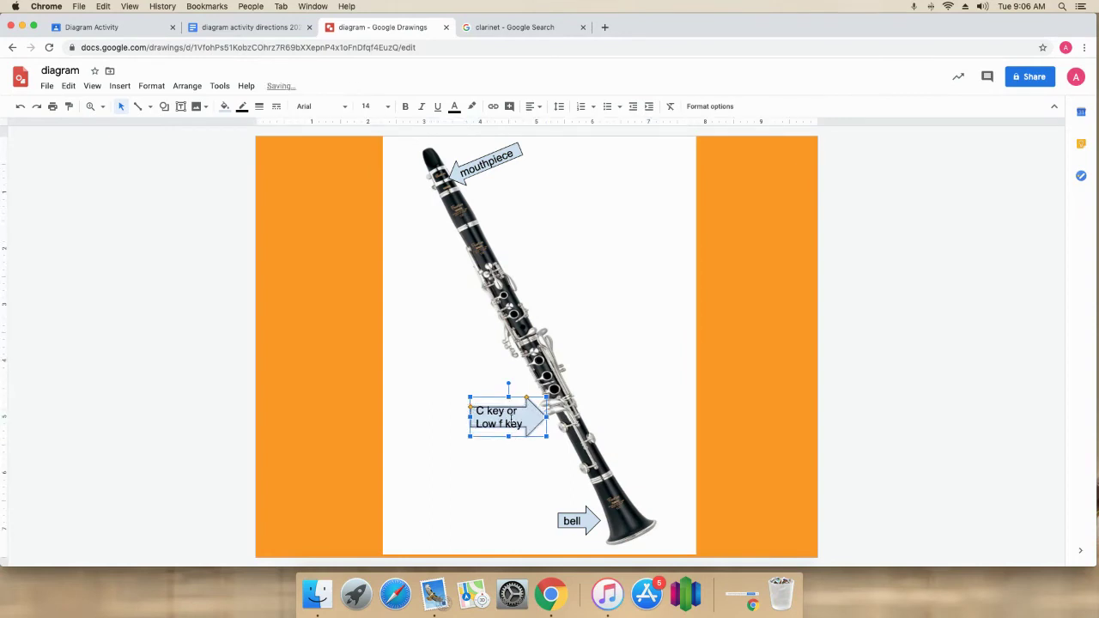
pyautogui.moveTo(509, 396); pyautogui.dragTo(508, 390)
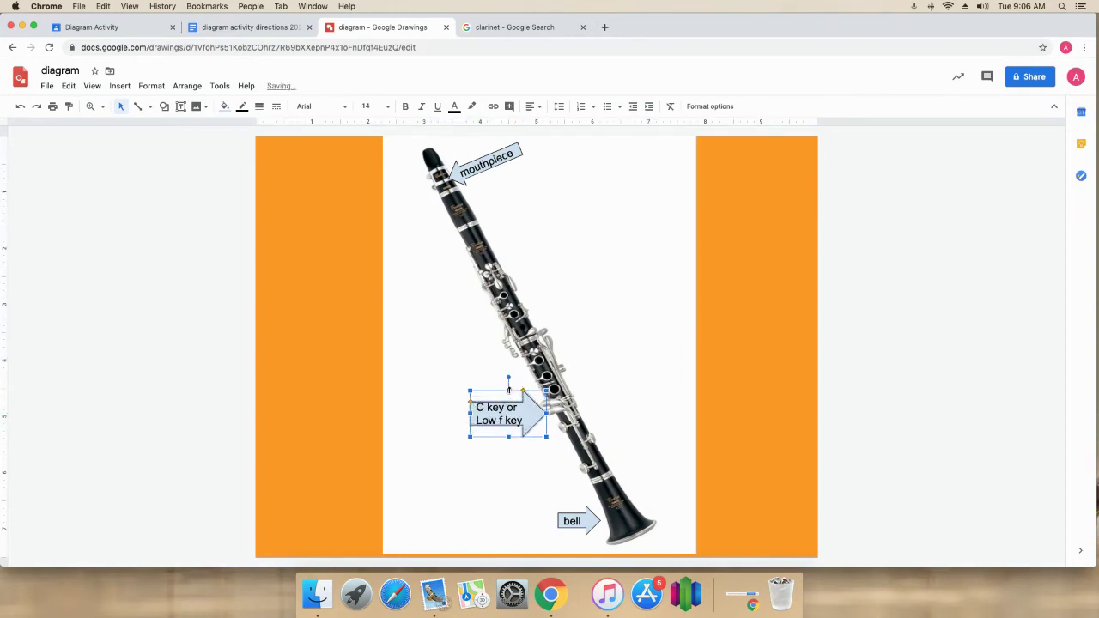
pyautogui.click(487, 451)
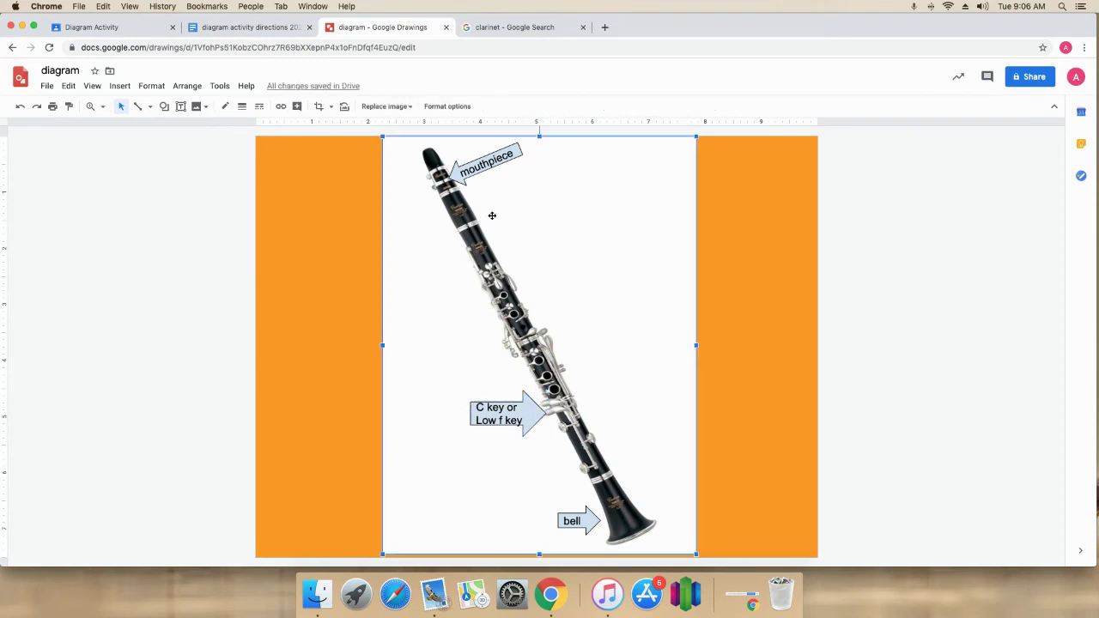
# Step: Add a left arrow at the clarinet's barrel labelled 'barrel', shortened to fit its text
pyautogui.click(165, 107)
pyautogui.moveTo(192, 148)
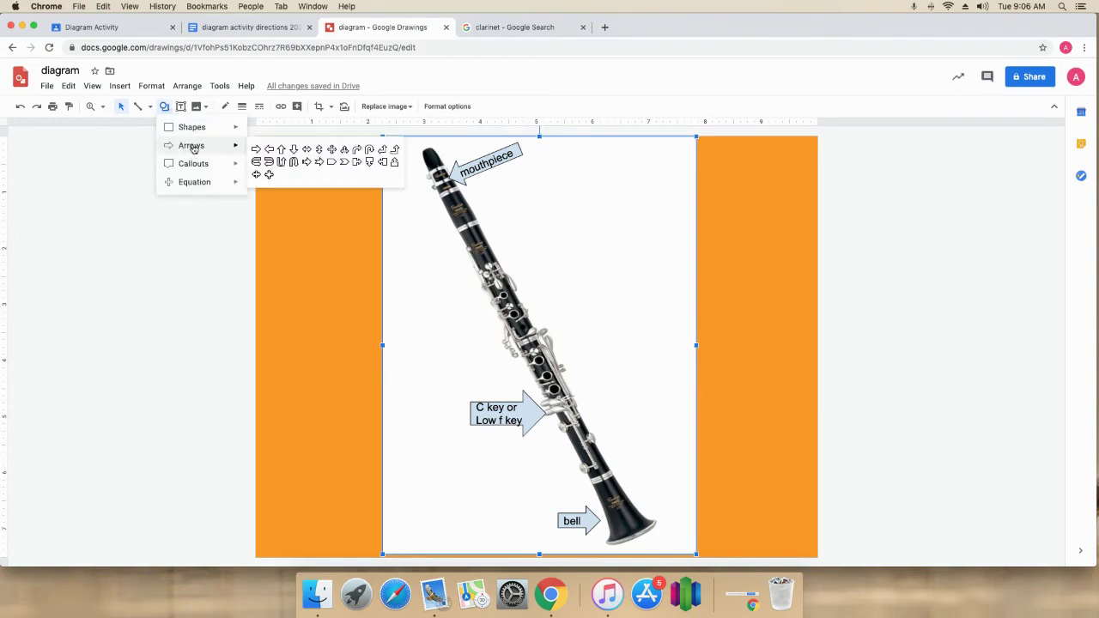
pyautogui.click(269, 151)
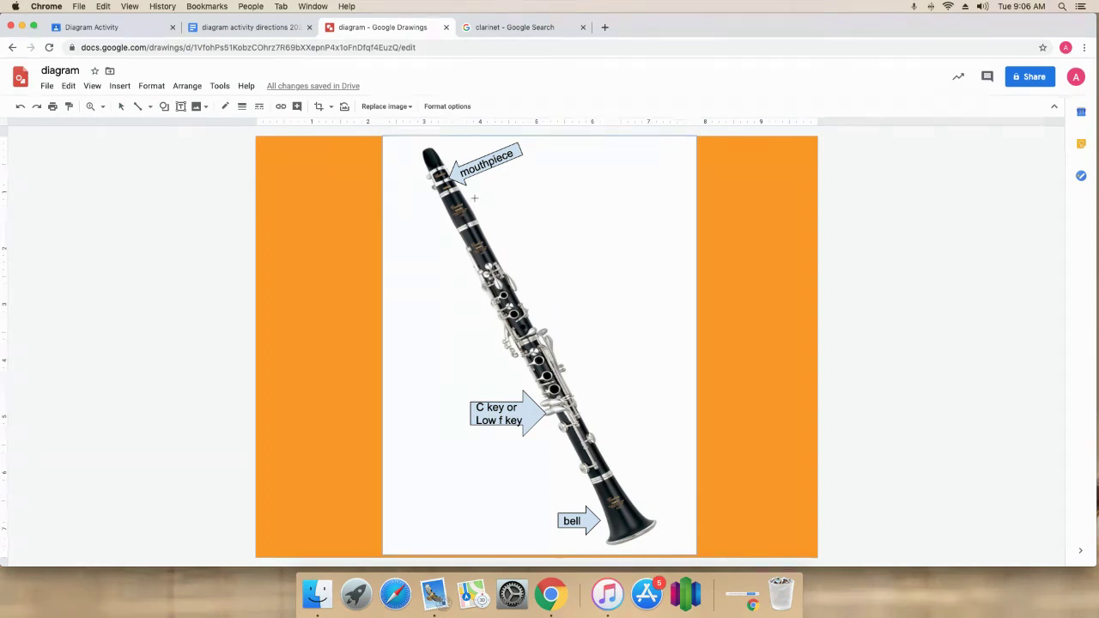
pyautogui.moveTo(475, 198); pyautogui.dragTo(579, 227)
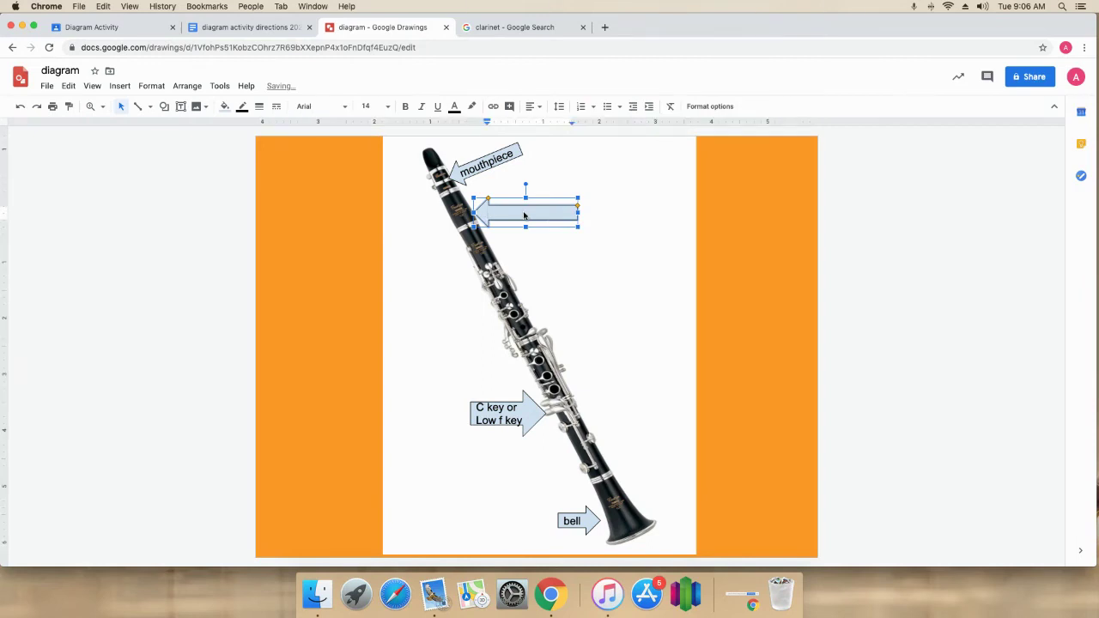
pyautogui.write('barrel')
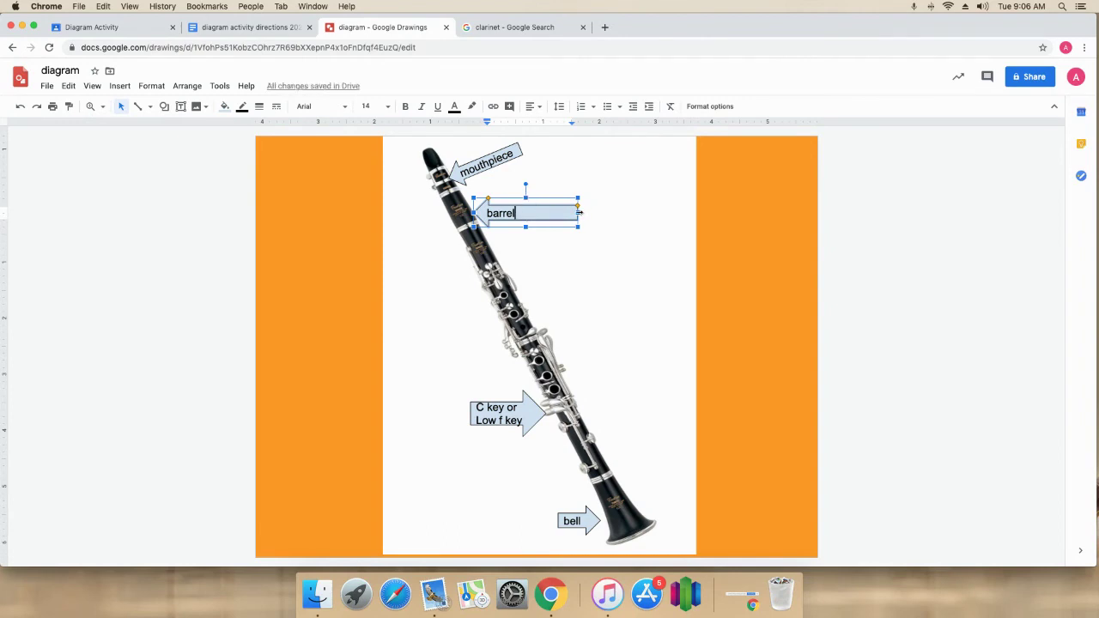
pyautogui.moveTo(580, 212); pyautogui.dragTo(536, 213)
pyautogui.click(605, 243)
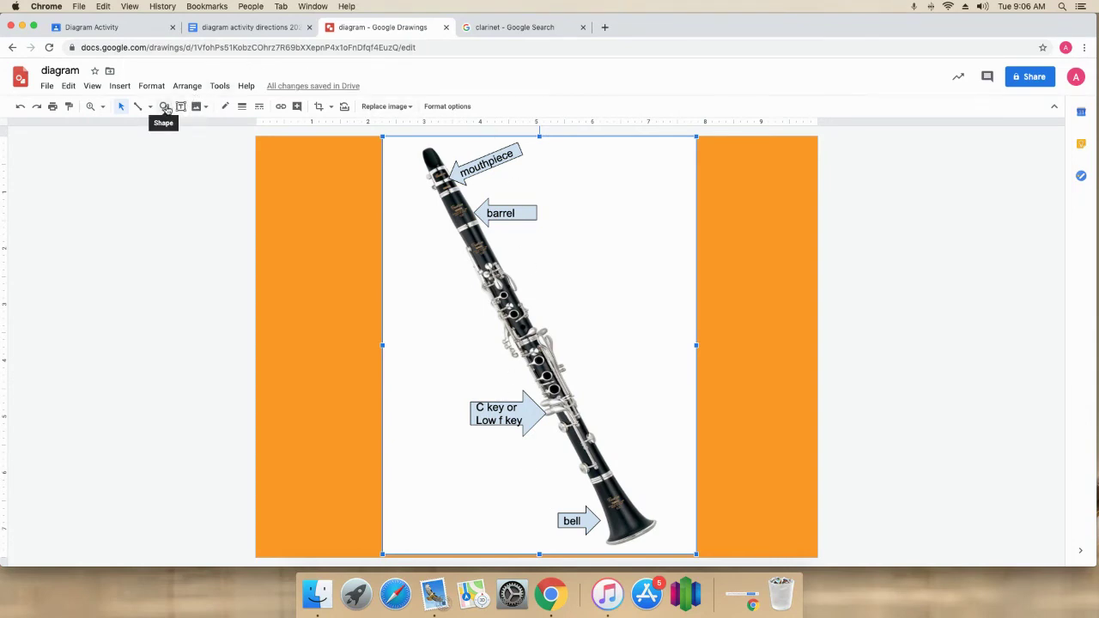
# Step: Draw a right arrow left of the clarinet's upper section, labelled 'Upper joint'
pyautogui.click(166, 109)
pyautogui.moveTo(193, 148)
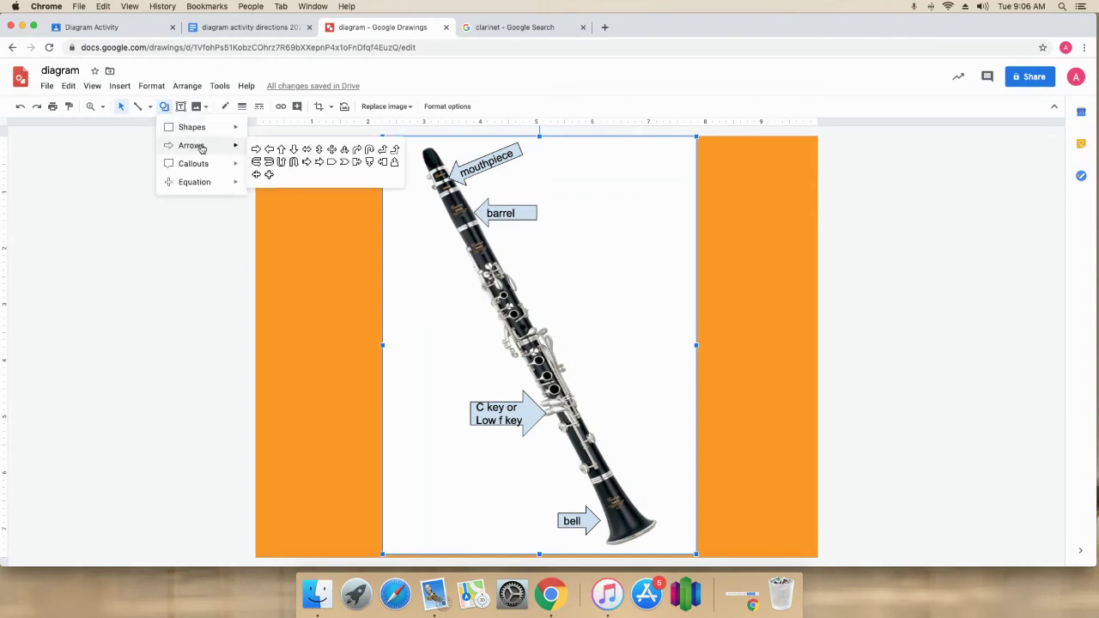
pyautogui.click(256, 150)
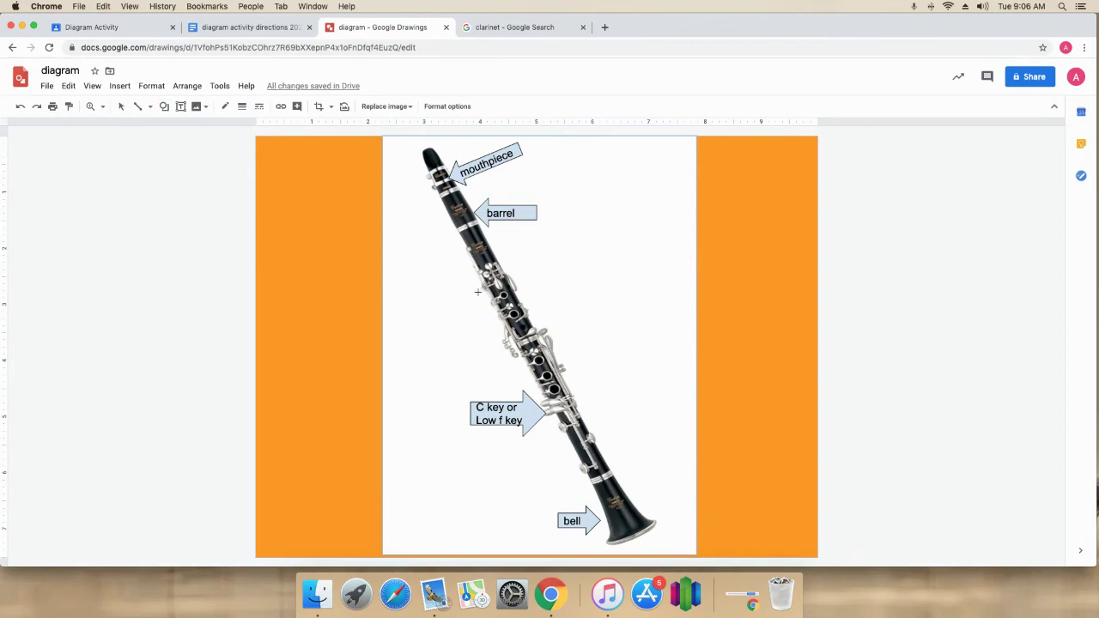
pyautogui.moveTo(477, 292); pyautogui.dragTo(402, 326)
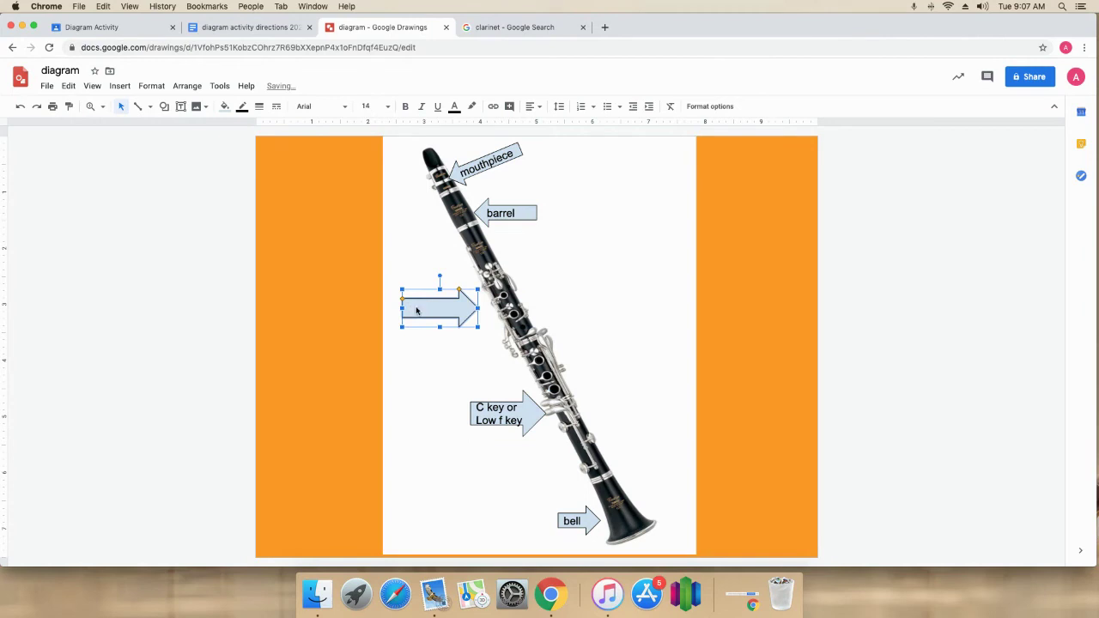
pyautogui.click(415, 307)
pyautogui.write('Upper ')
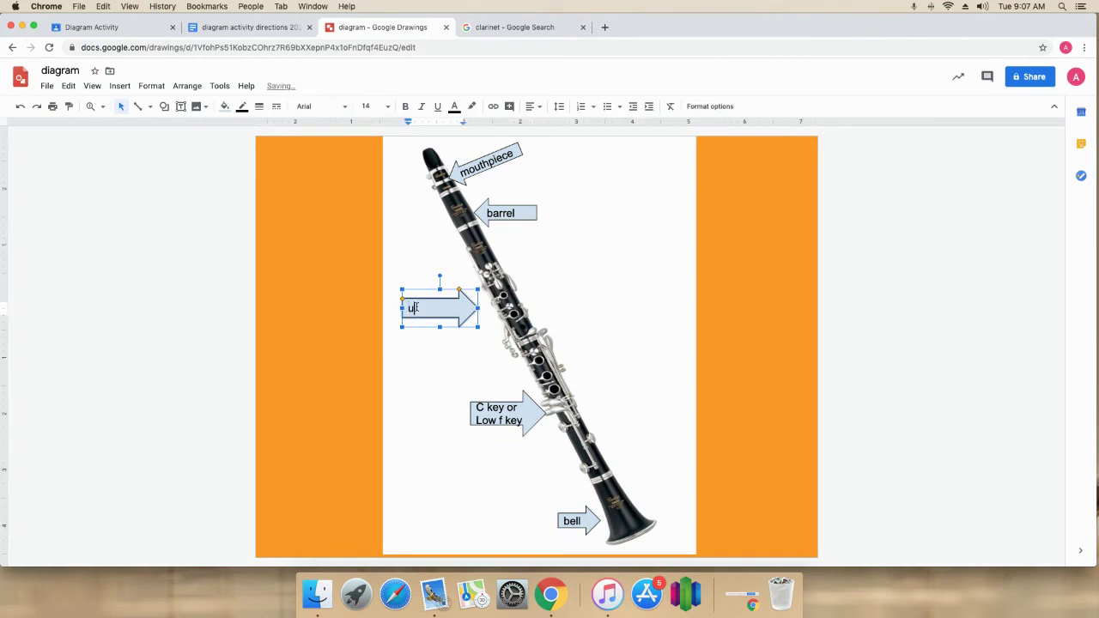
pyautogui.write('joint')
pyautogui.click(425, 357)
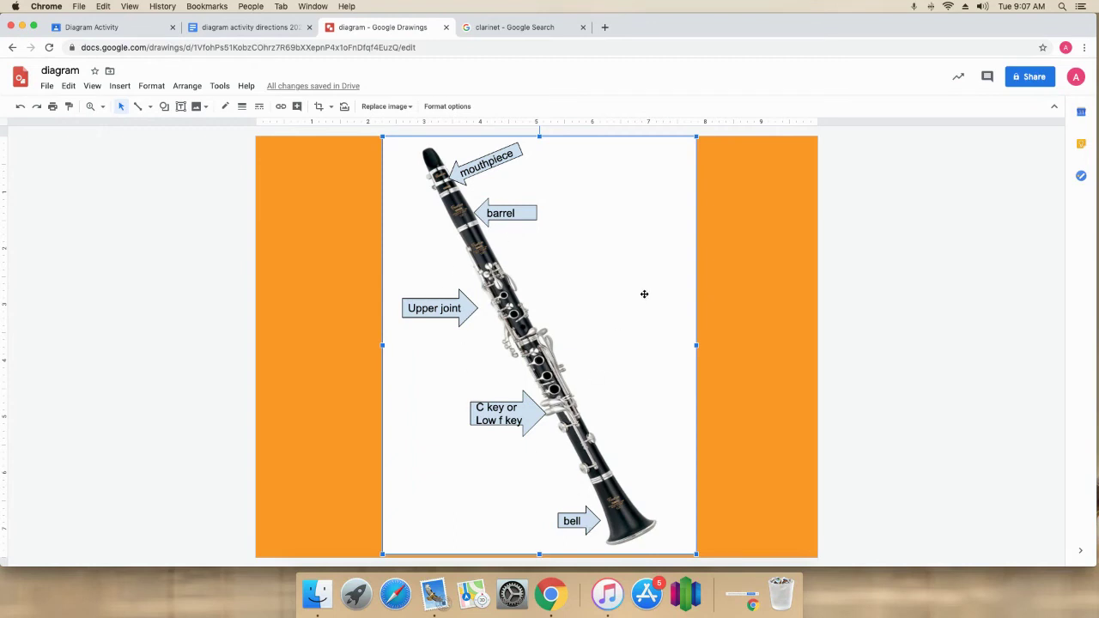
# Step: Draw a left arrow right of the clarinet's lower section, labelled 'Lower joint'
pyautogui.click(166, 106)
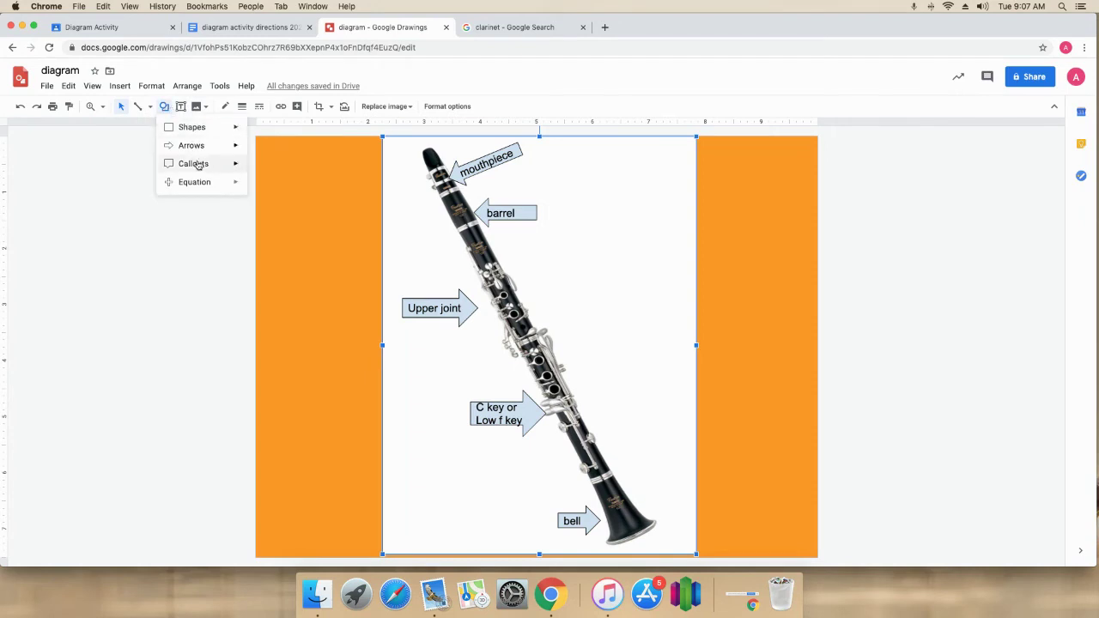
pyautogui.moveTo(199, 149)
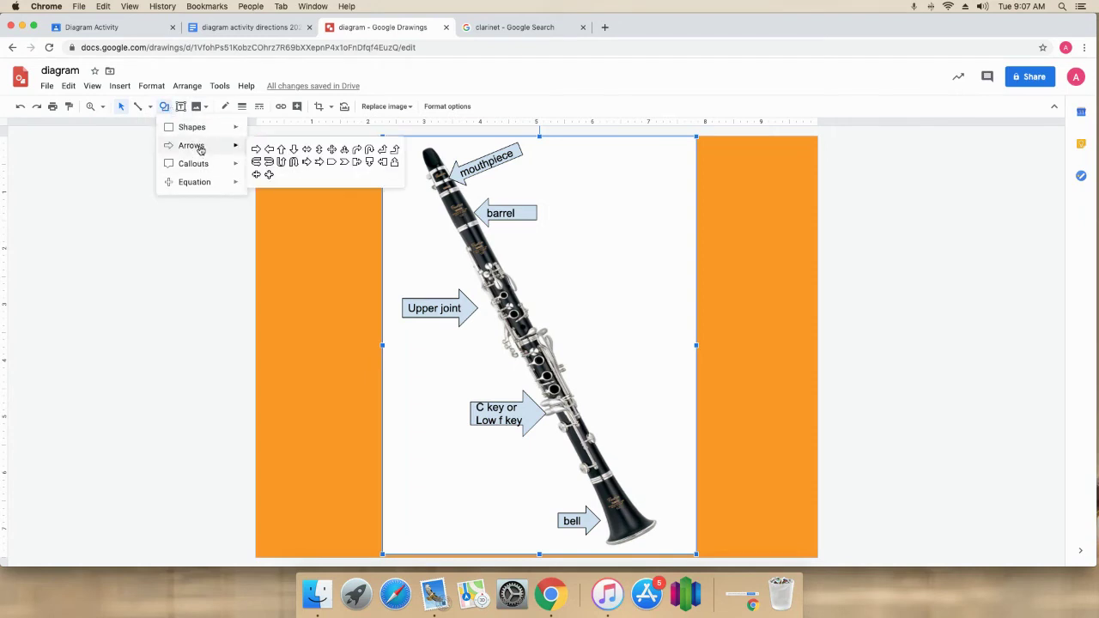
pyautogui.click(268, 150)
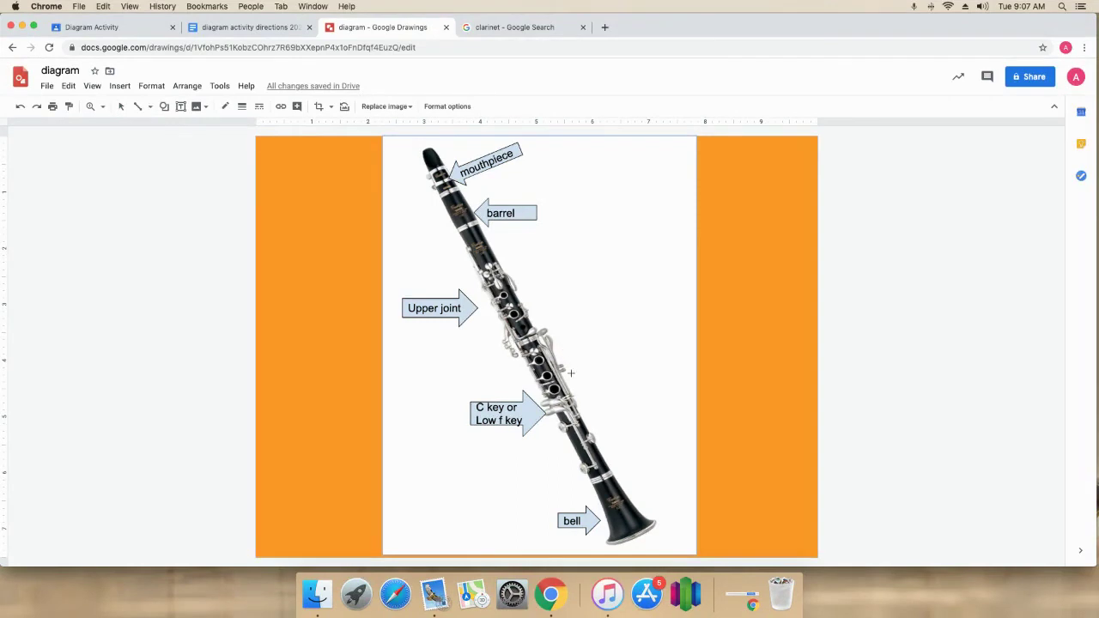
pyautogui.moveTo(573, 374); pyautogui.dragTo(666, 404)
pyautogui.click(614, 391)
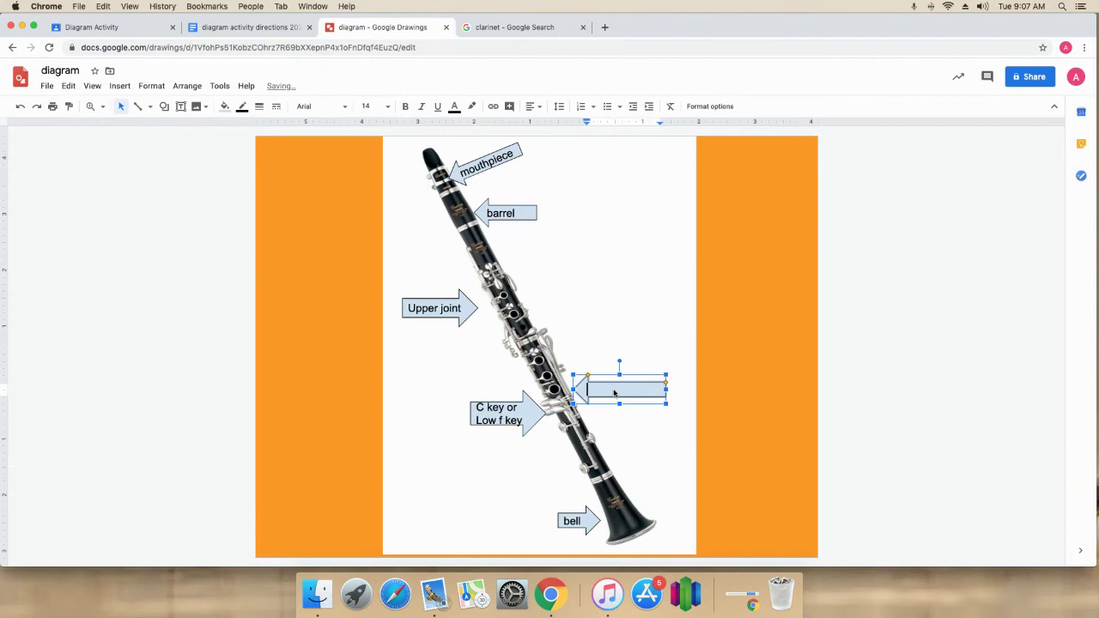
pyautogui.write('Lower joint')
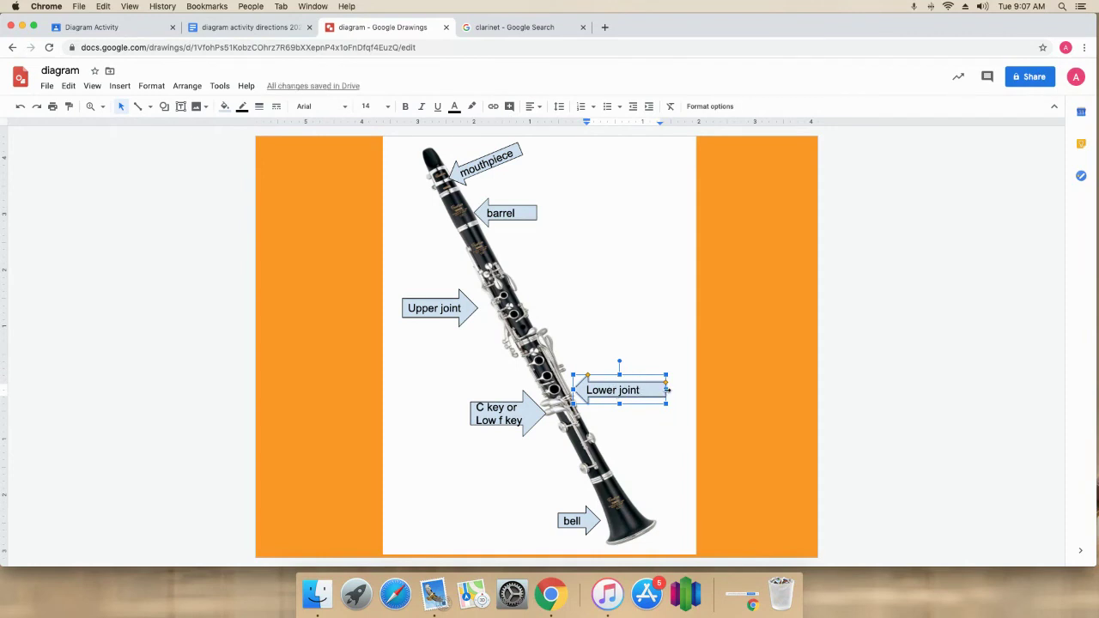
pyautogui.press('Escape')
pyautogui.click(665, 418)
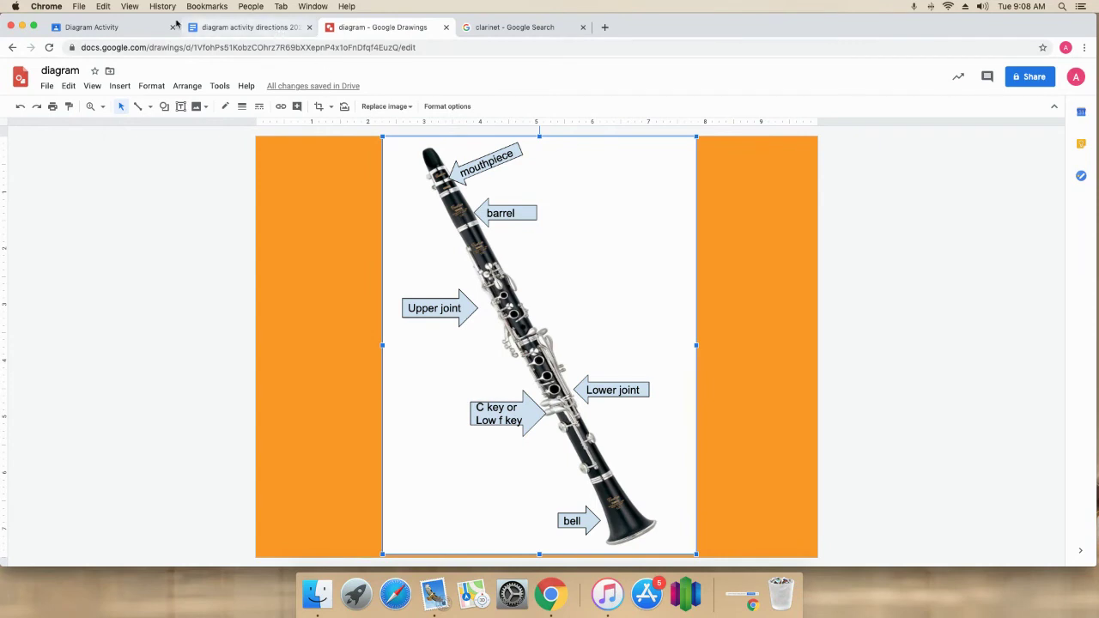
# Step: Attach the 'diagram' drawing from Google Drive to the Diagram Activity assignment
pyautogui.click(119, 27)
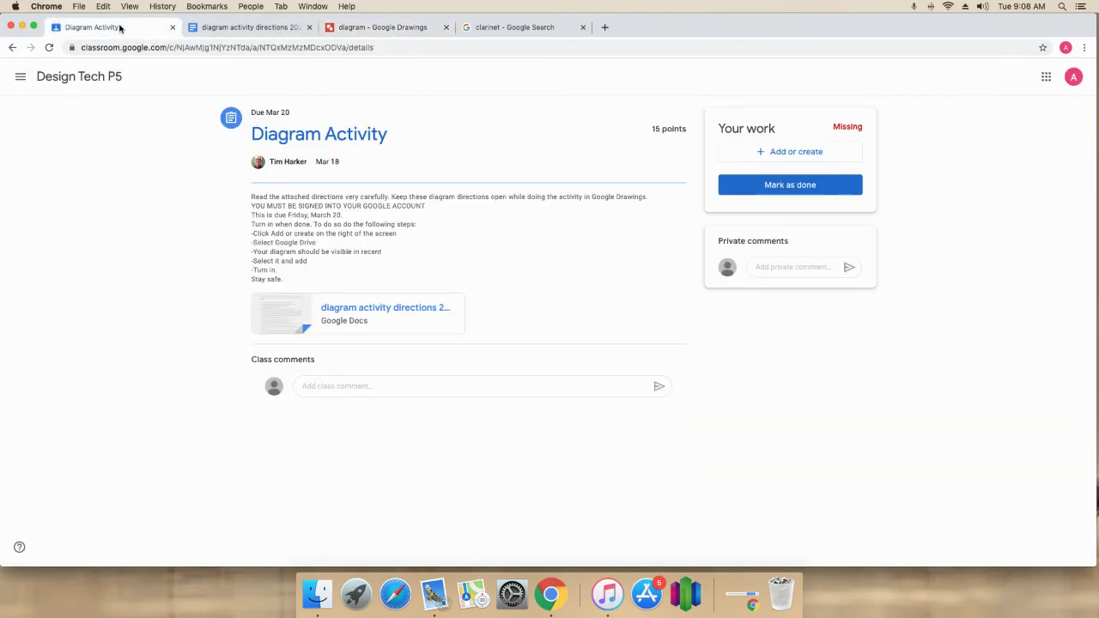
pyautogui.click(794, 153)
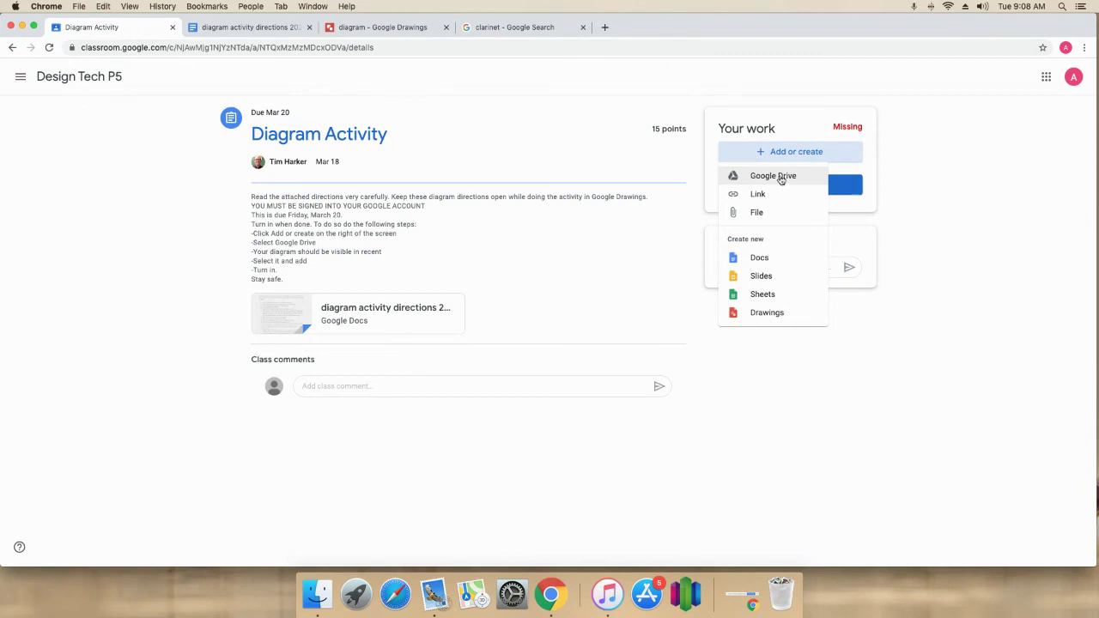
pyautogui.click(777, 177)
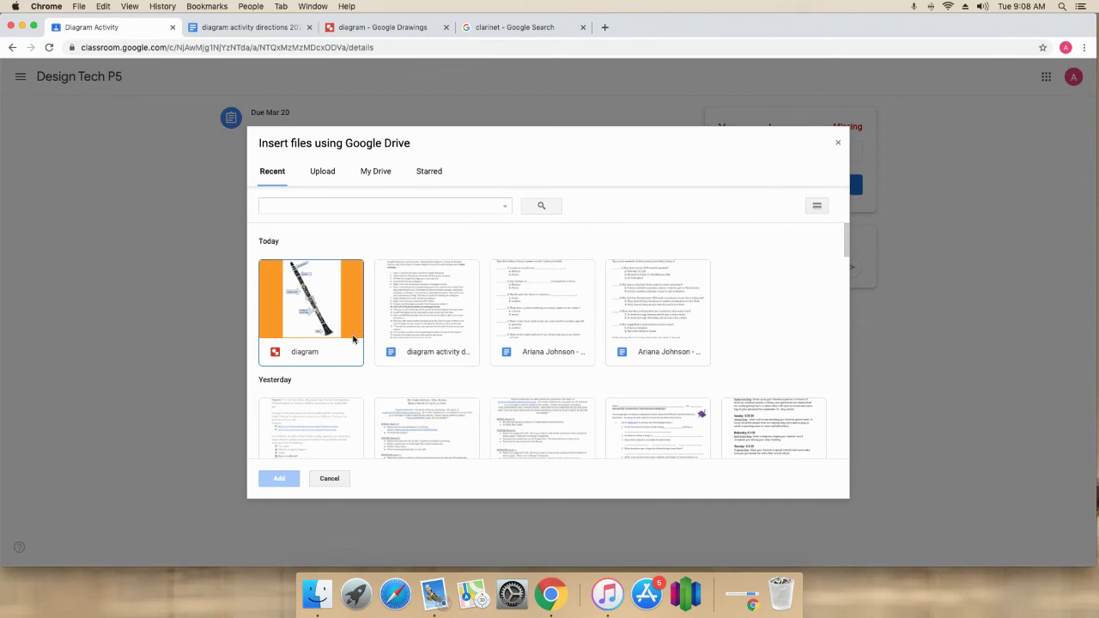
pyautogui.click(323, 303)
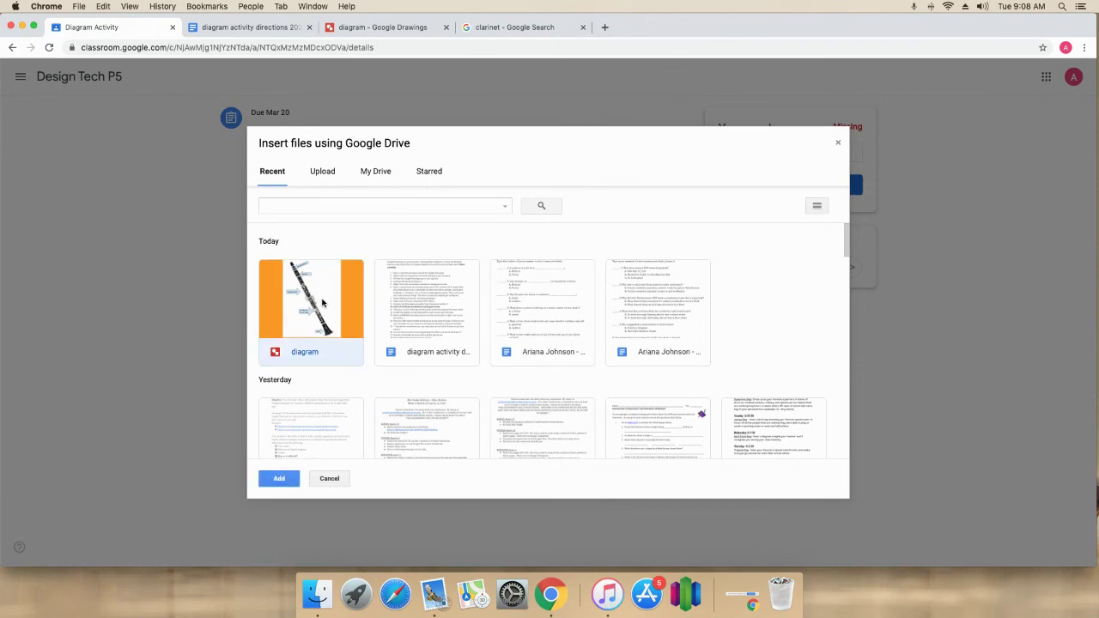
pyautogui.doubleClick(322, 300)
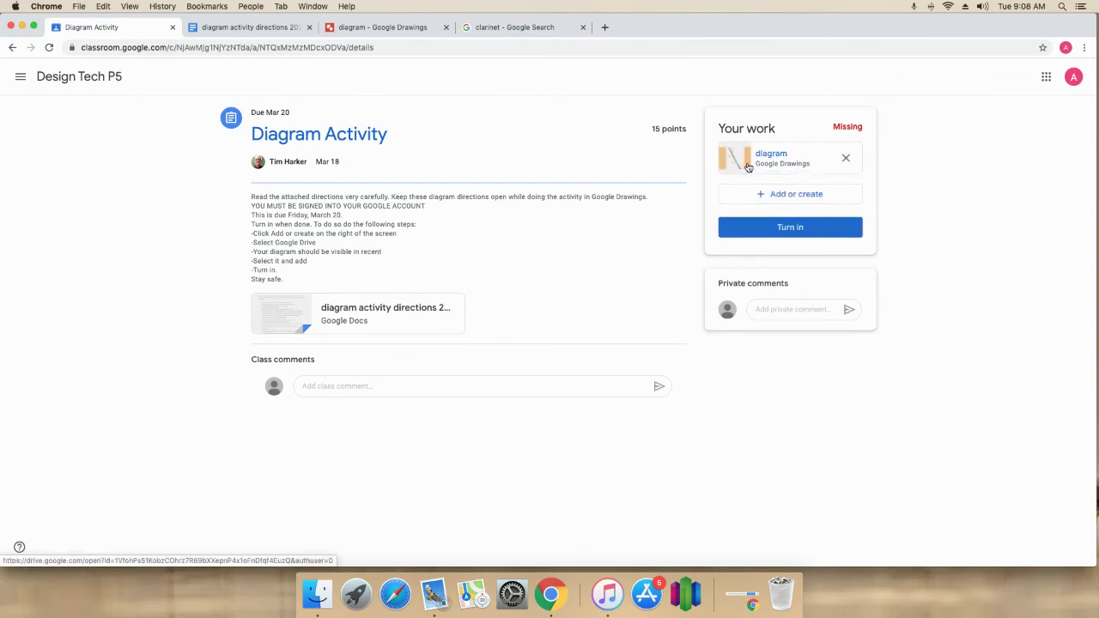
# Step: Turn in the Diagram Activity assignment and confirm the submission
pyautogui.click(774, 227)
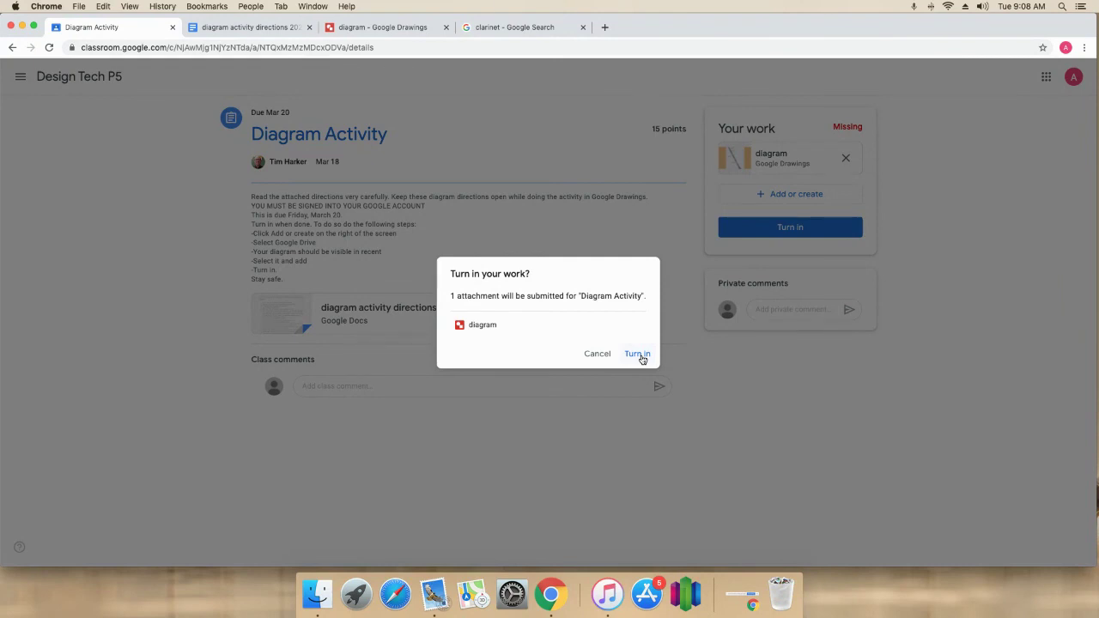
pyautogui.click(639, 355)
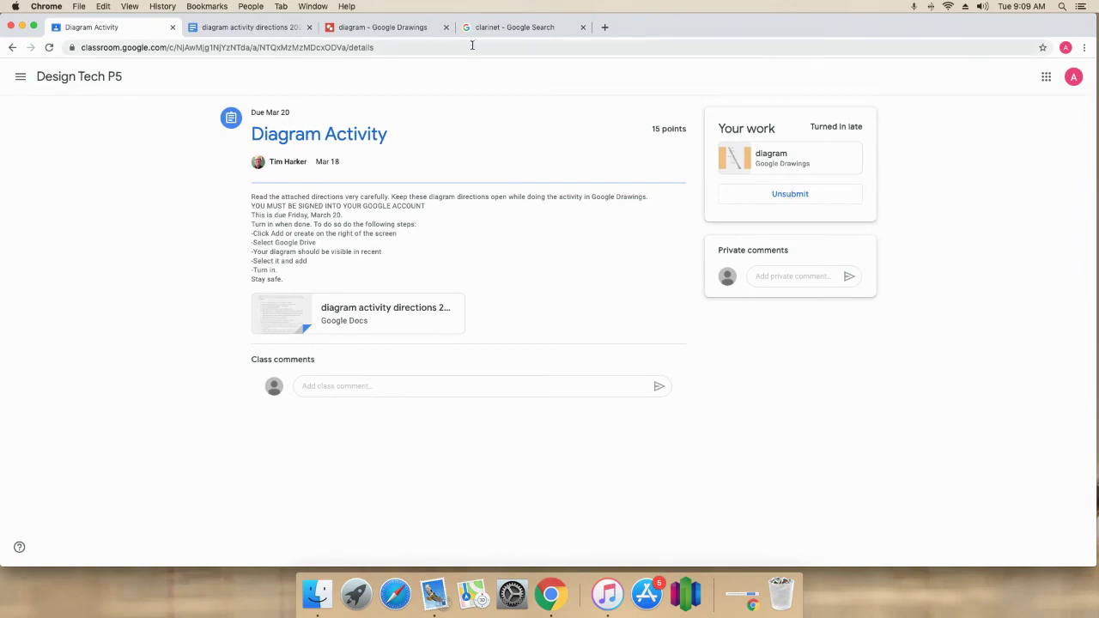
# Step: Reload the now view-only diagram, begin an access request to the teacher, then cancel it
pyautogui.click(395, 29)
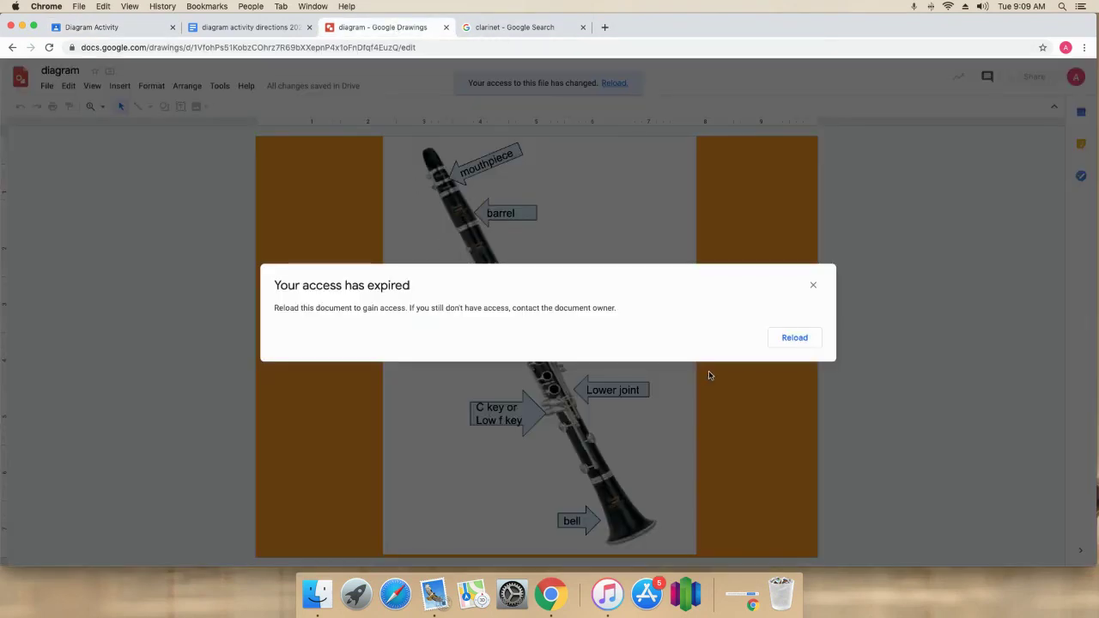
pyautogui.click(794, 338)
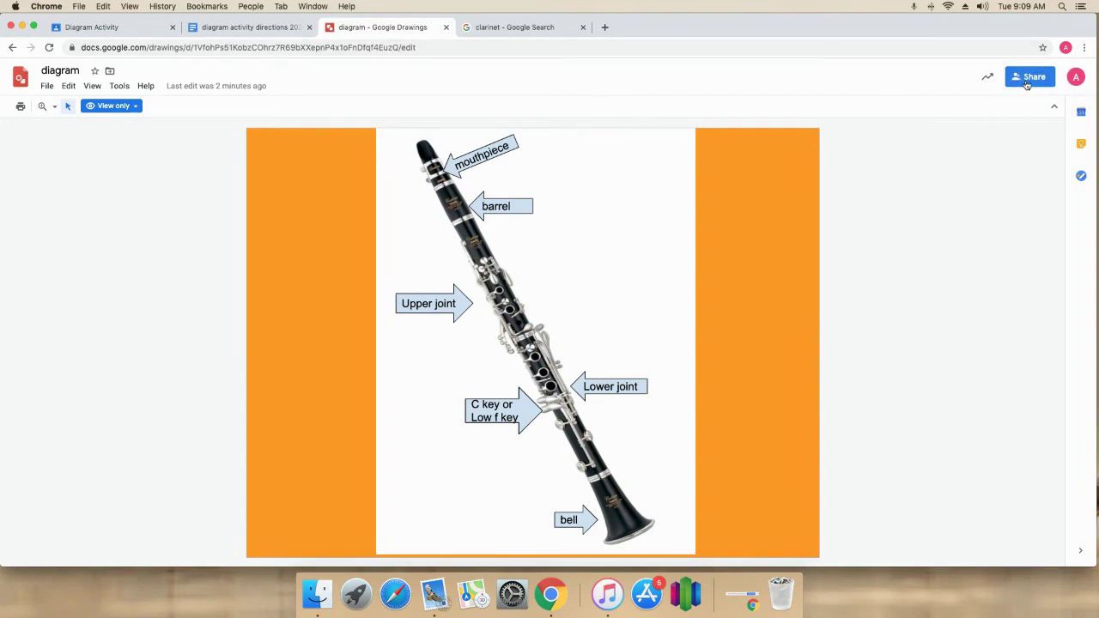
pyautogui.click(1027, 82)
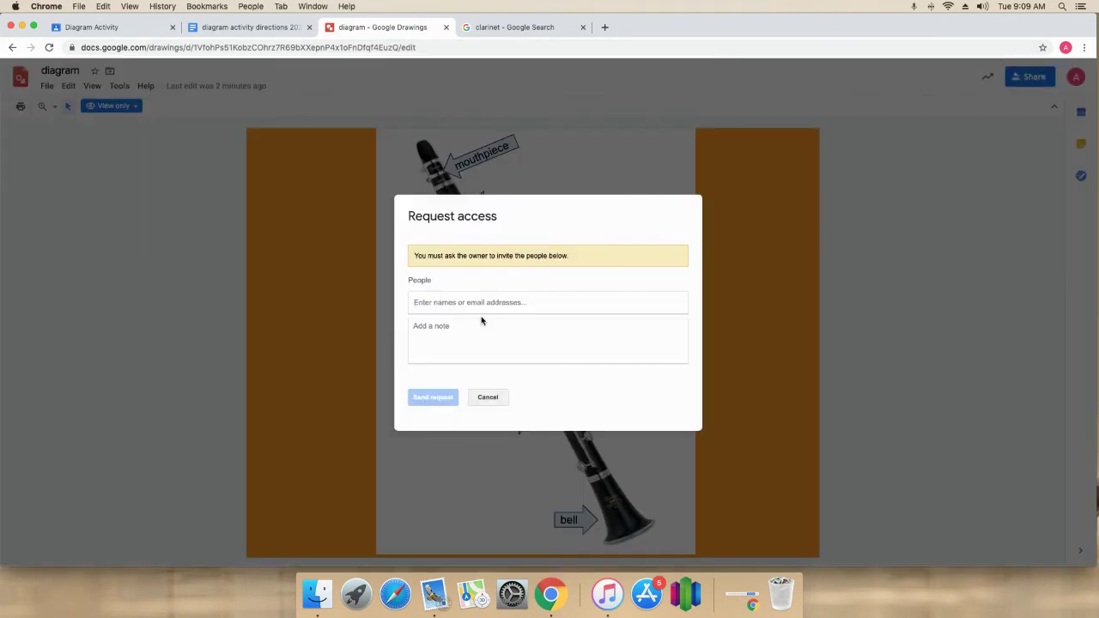
pyautogui.write('tim.')
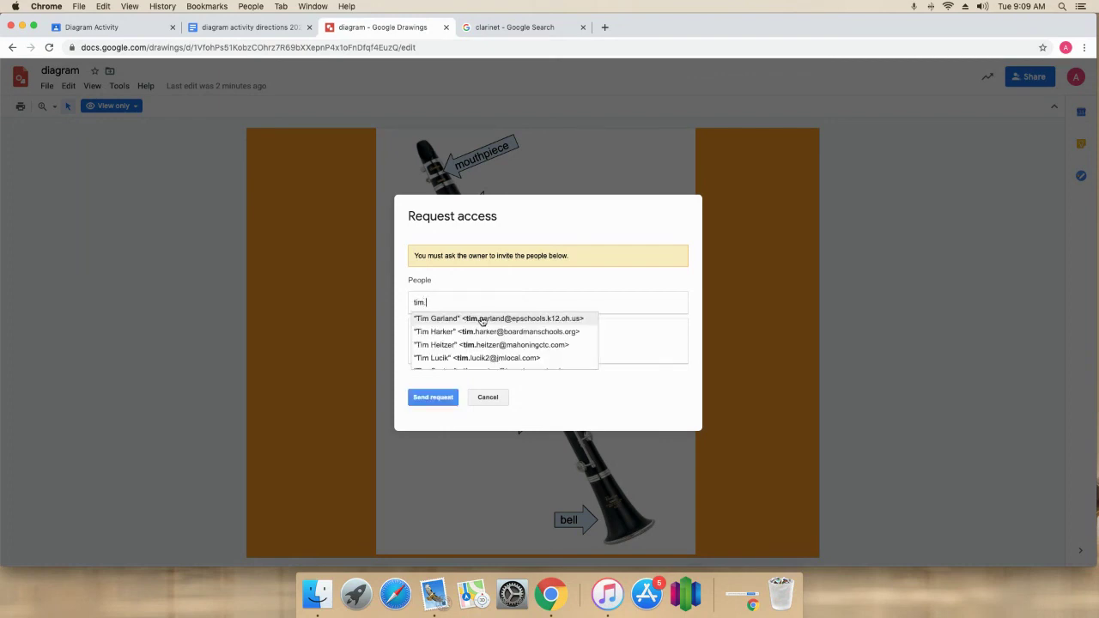
pyautogui.write('ha')
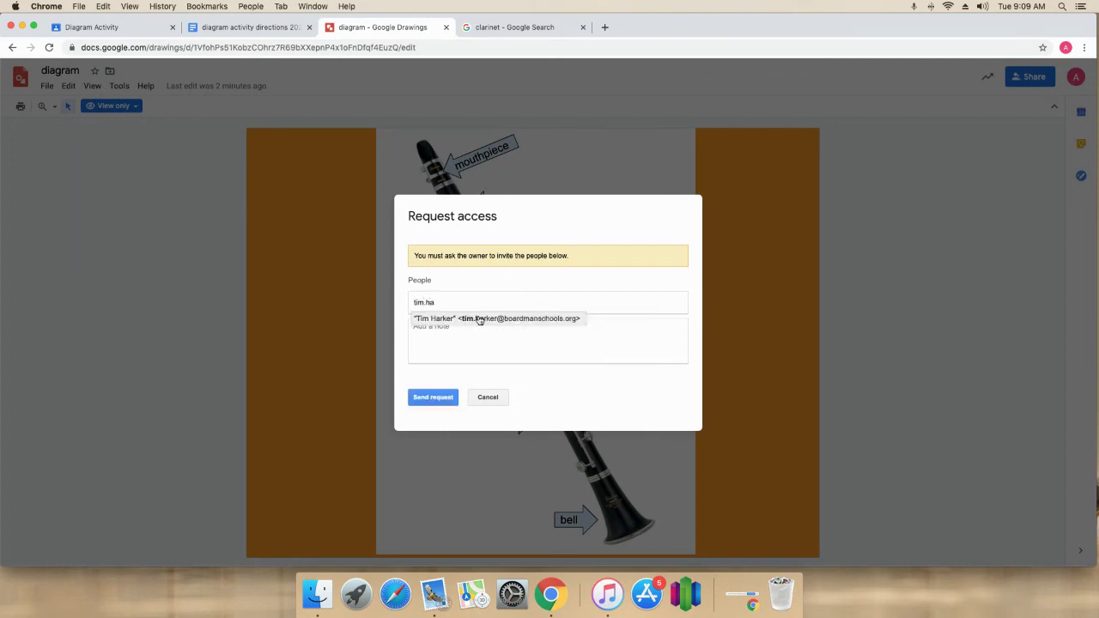
pyautogui.click(479, 319)
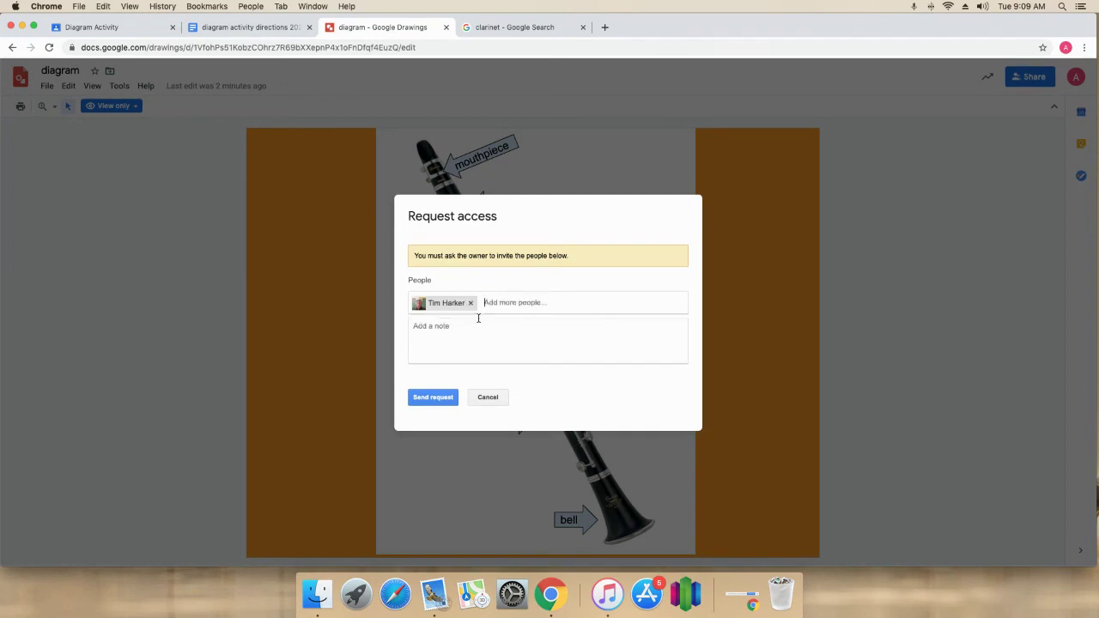
pyautogui.click(488, 397)
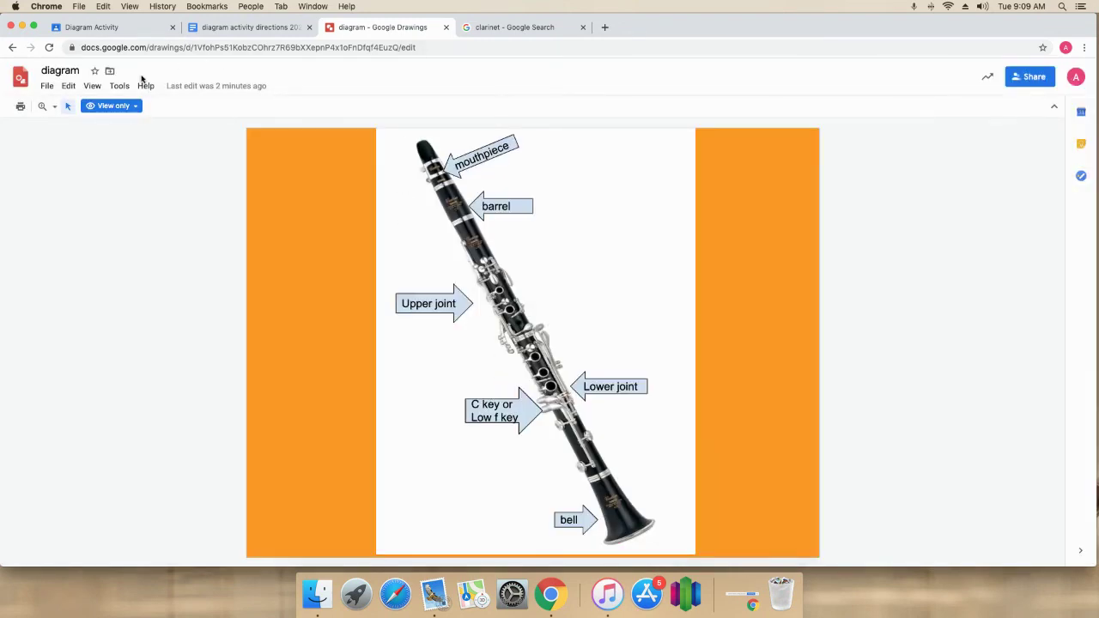
# Step: Switch Chrome to the teacher's browser profile
pyautogui.click(1065, 48)
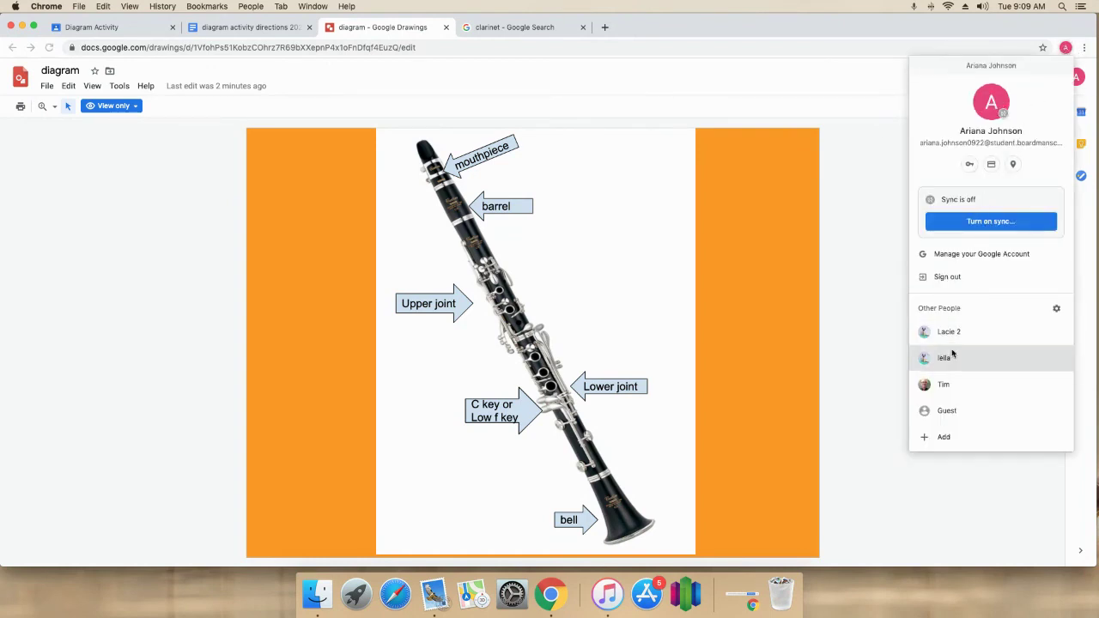
pyautogui.click(949, 384)
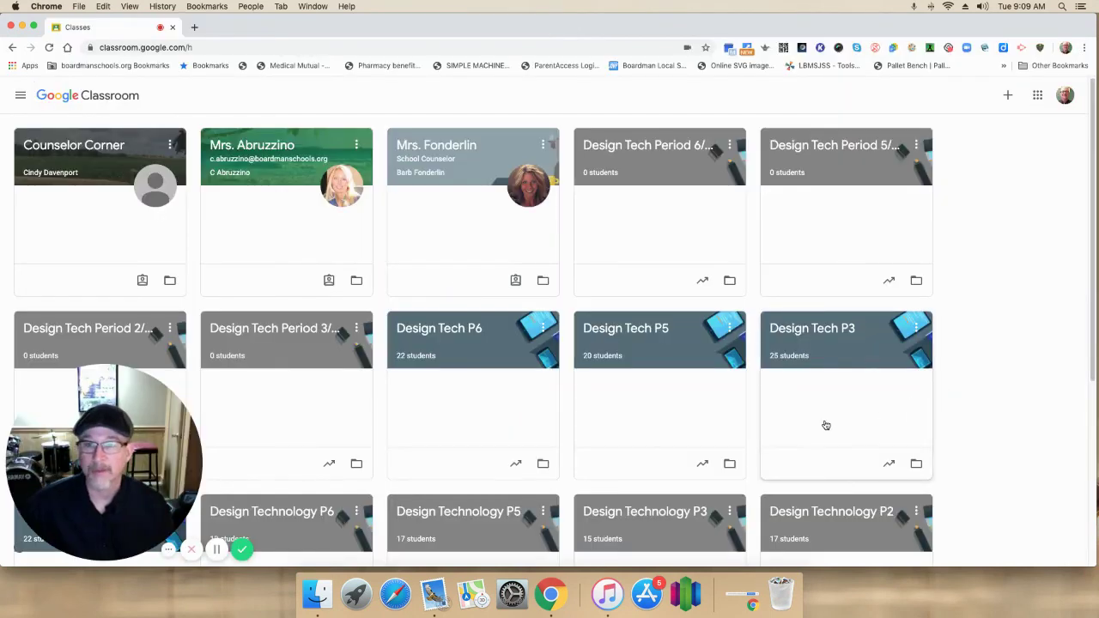